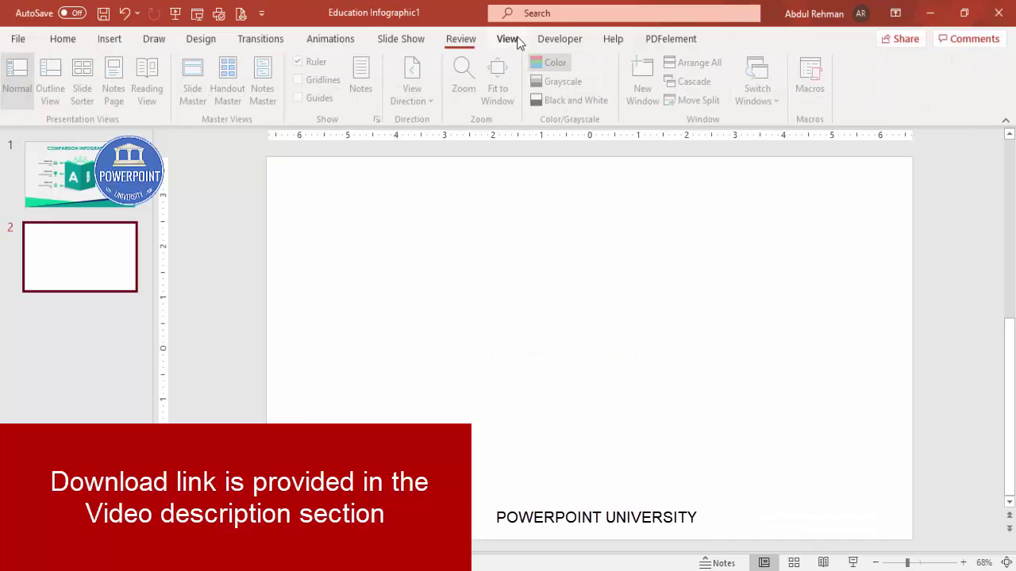
Step: Show the alignment guides and draw a tall rectangle just right of the centre guide
click(301, 102)
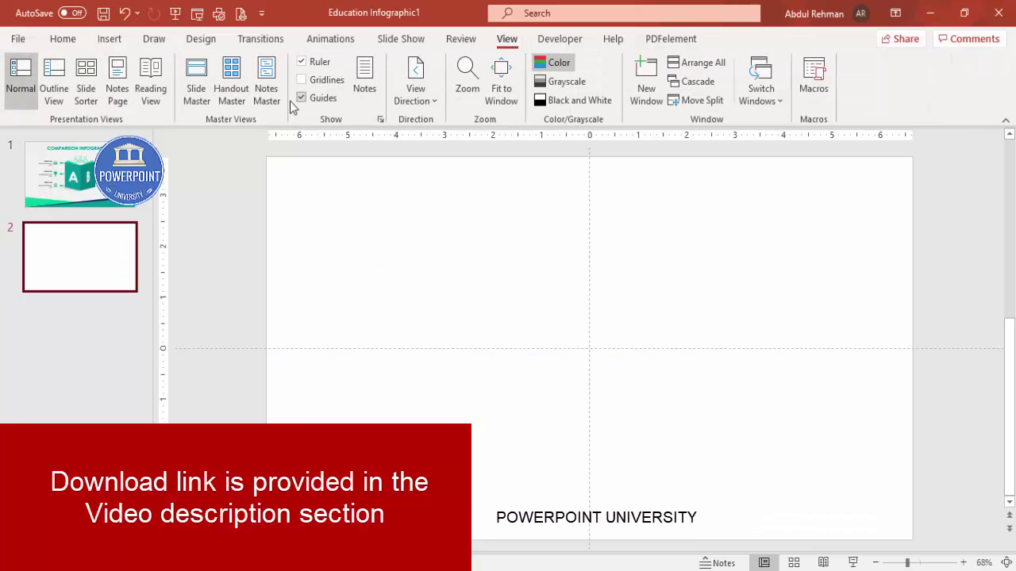
click(110, 39)
click(239, 87)
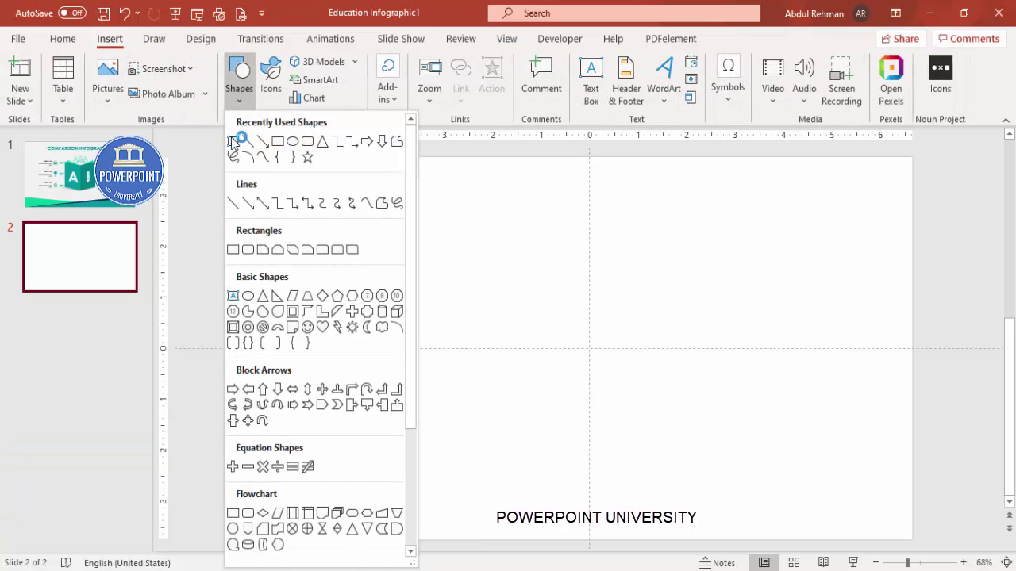
click(233, 250)
drag(601, 291, 727, 423)
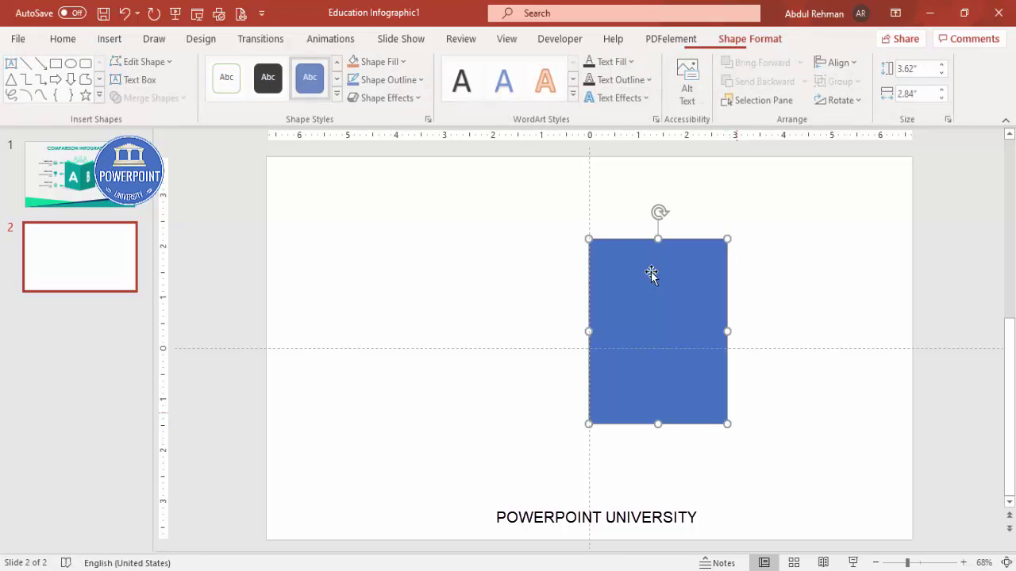
Step: Remove the rectangle's outline and fill it Dark Teal
click(412, 80)
click(412, 299)
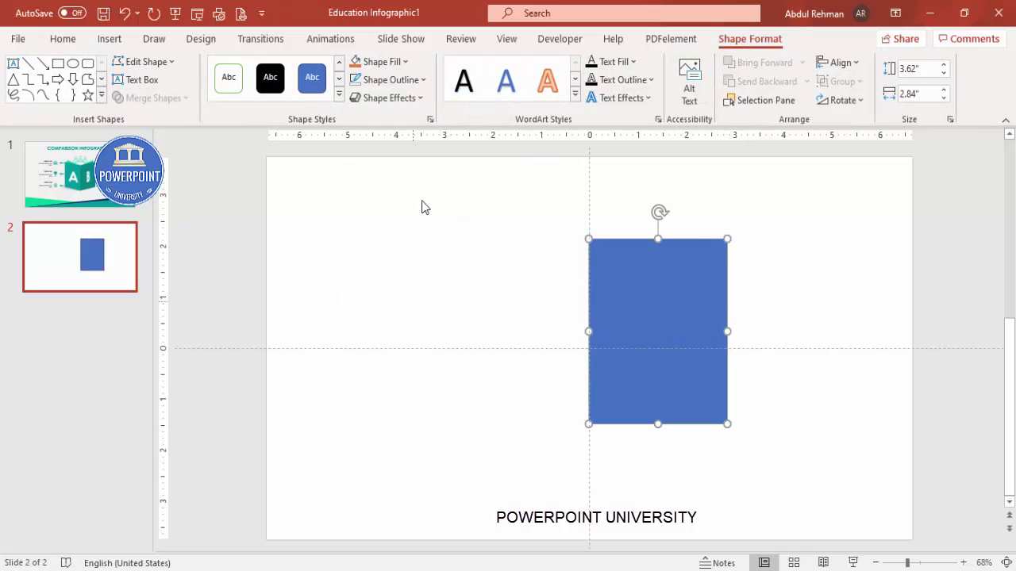
click(389, 63)
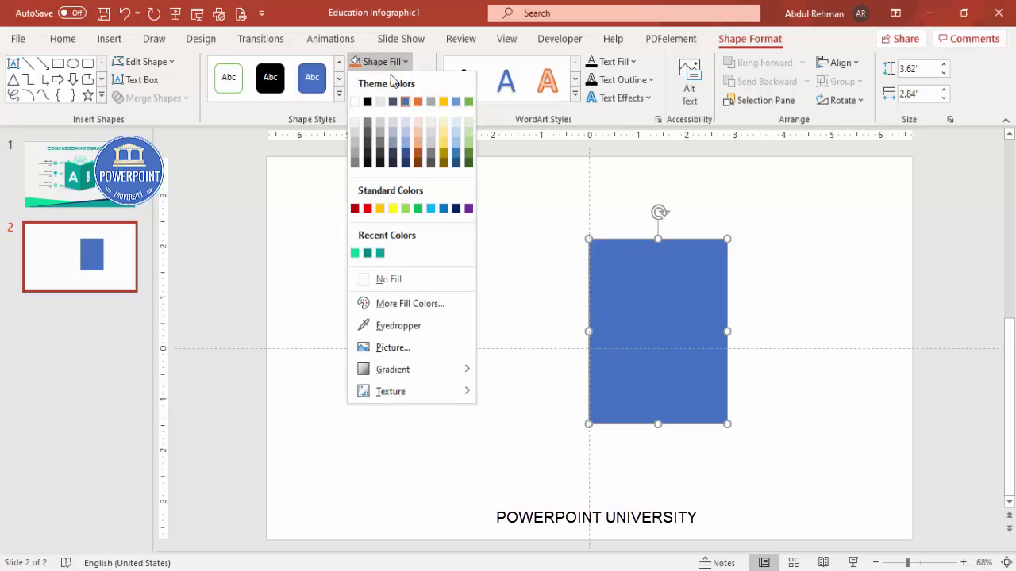
click(381, 254)
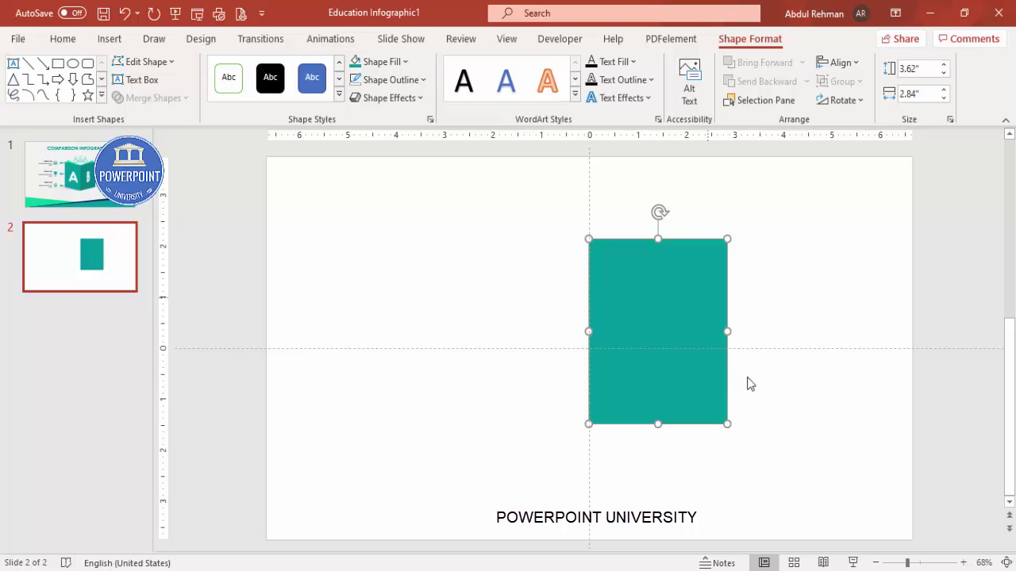
click(126, 44)
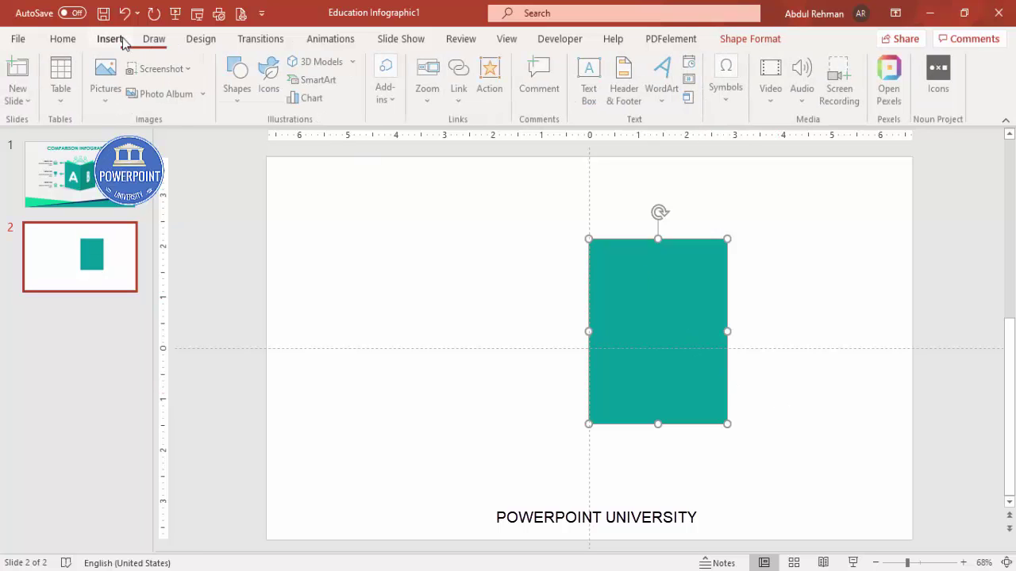
Step: Draw a thin outline-free right triangle across the rectangle's bottom edge
click(238, 102)
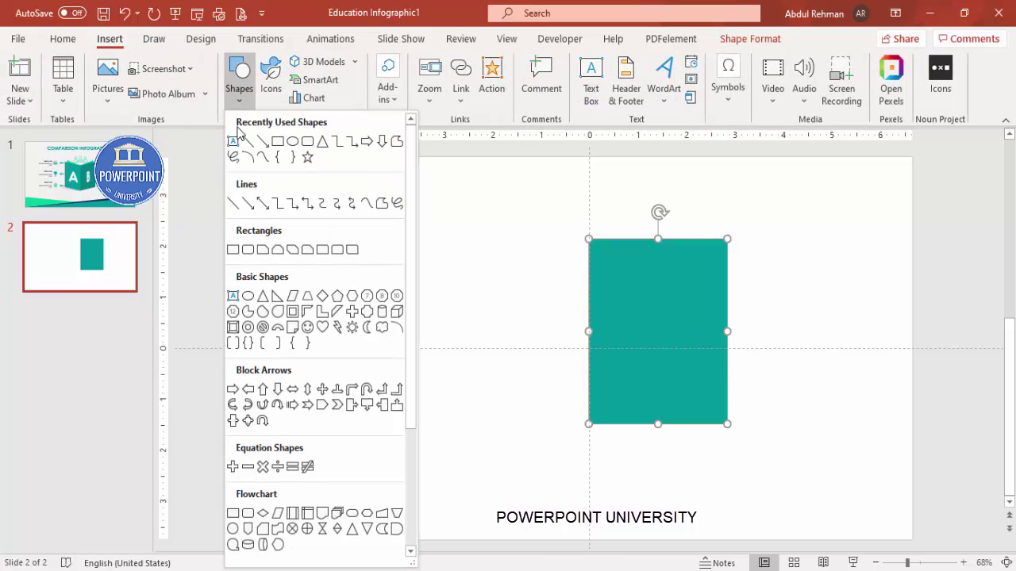
click(278, 297)
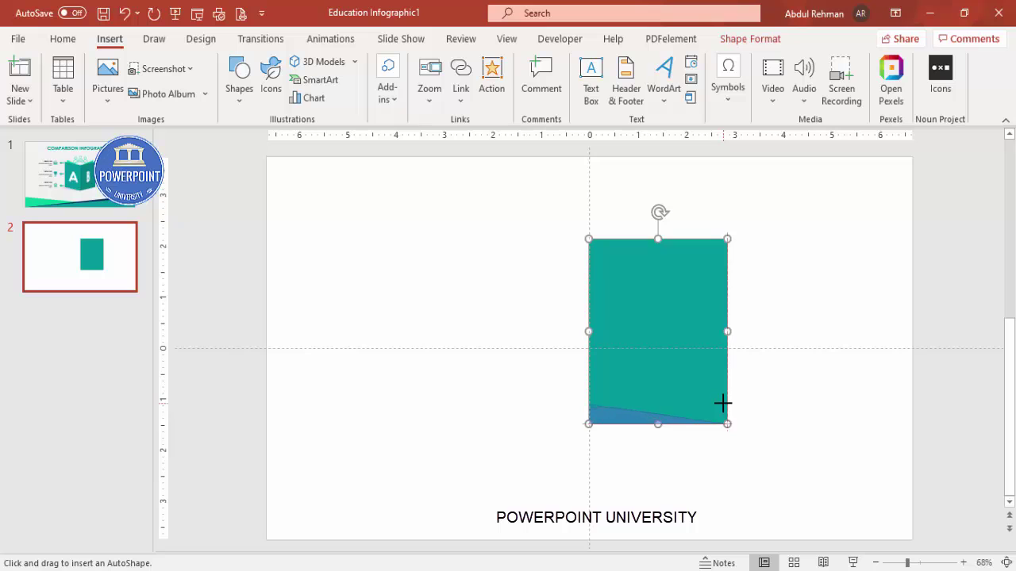
drag(722, 397, 724, 397)
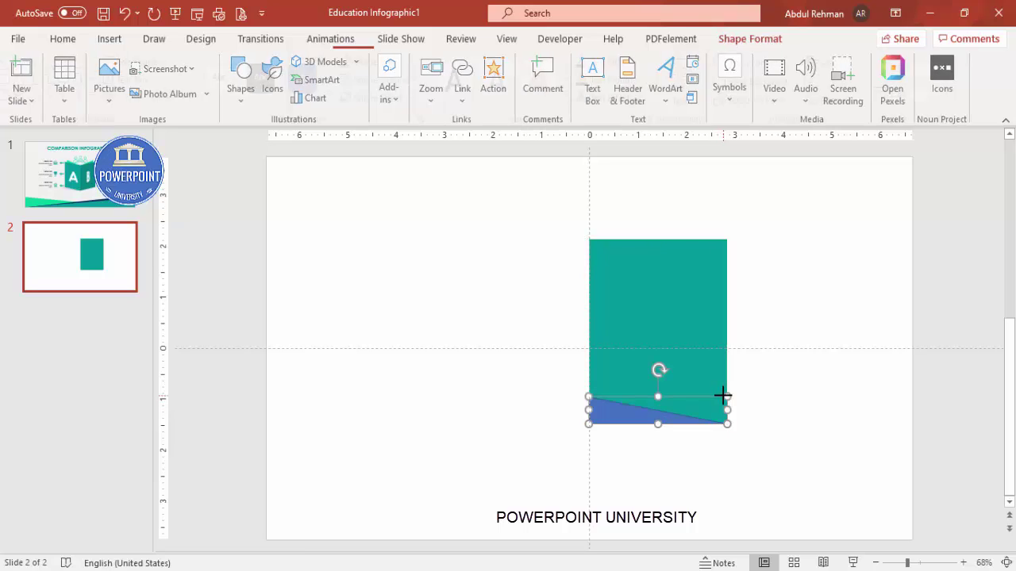
click(392, 79)
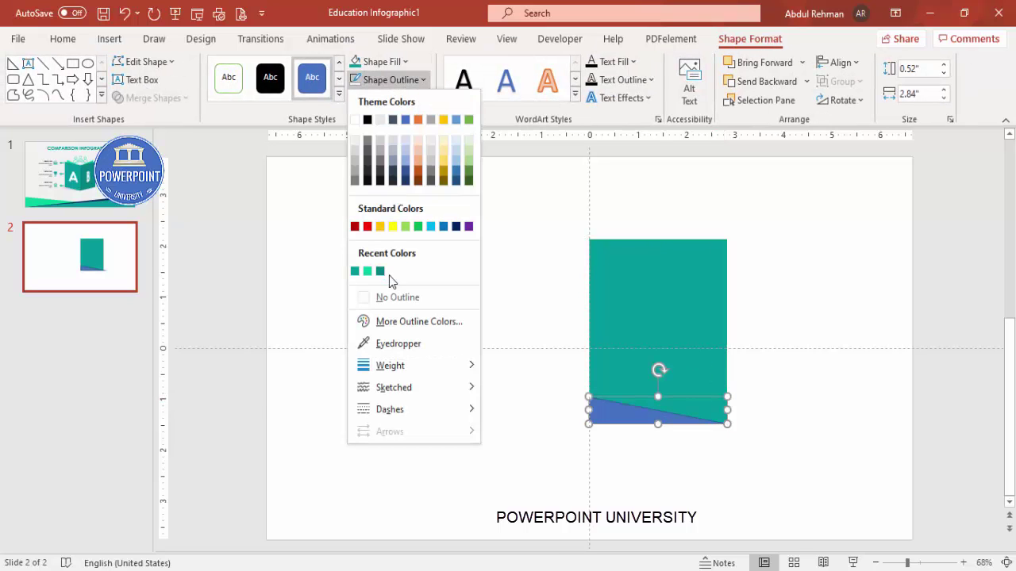
click(395, 296)
Step: Flip the triangle horizontally and place a copy just above the rectangle's top edge
click(848, 100)
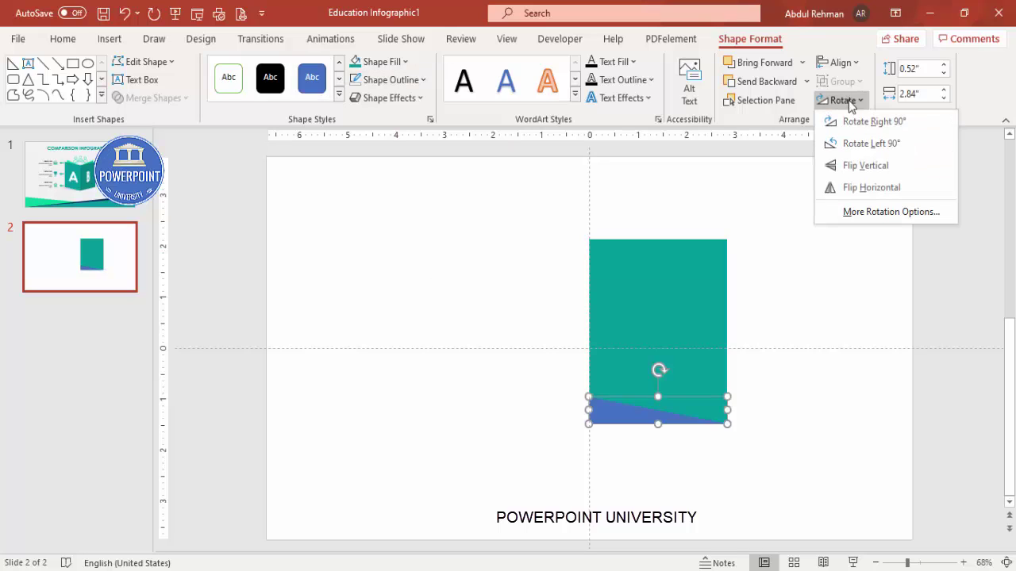
click(885, 187)
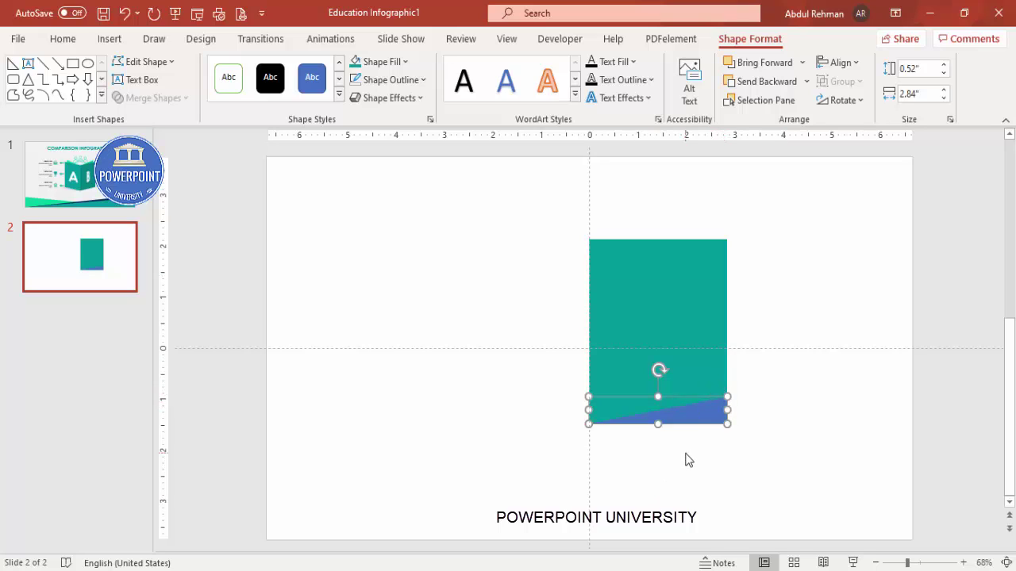
drag(726, 424, 735, 434)
drag(719, 298, 708, 228)
Step: Subtract the bottom triangle from the teal rectangle with Merge Shapes
click(730, 337)
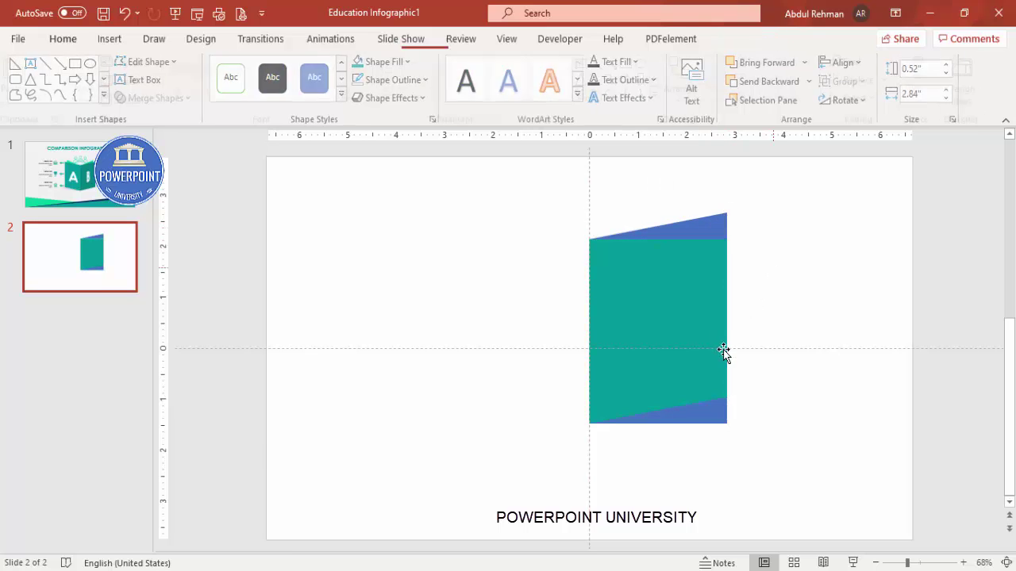
click(638, 289)
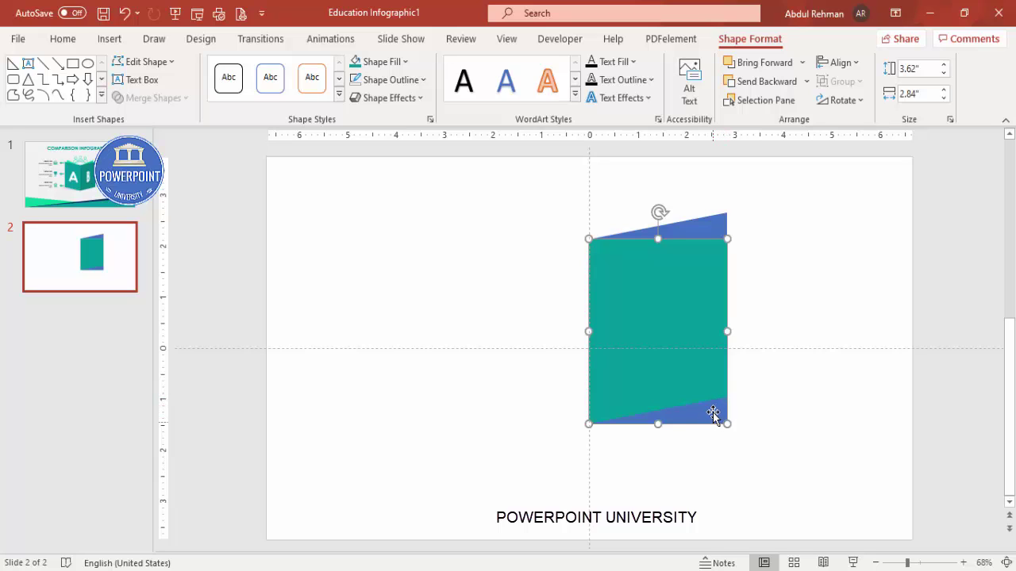
shift+click(712, 413)
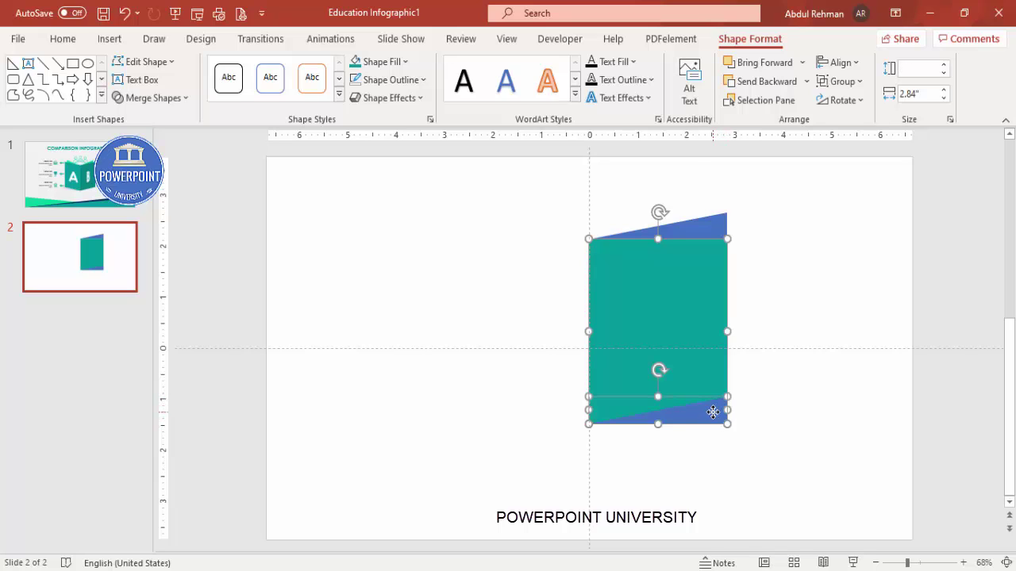
click(155, 97)
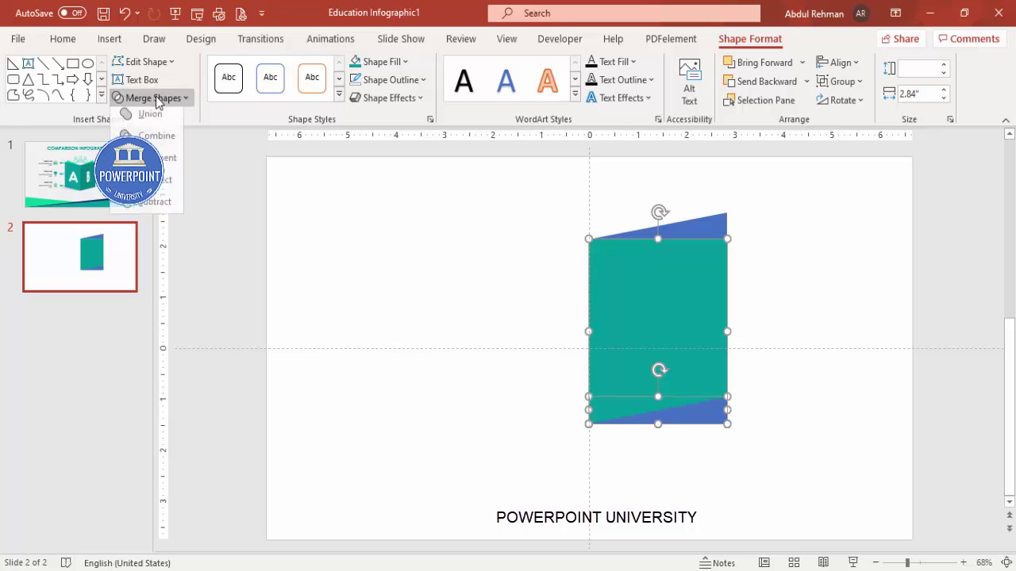
click(155, 207)
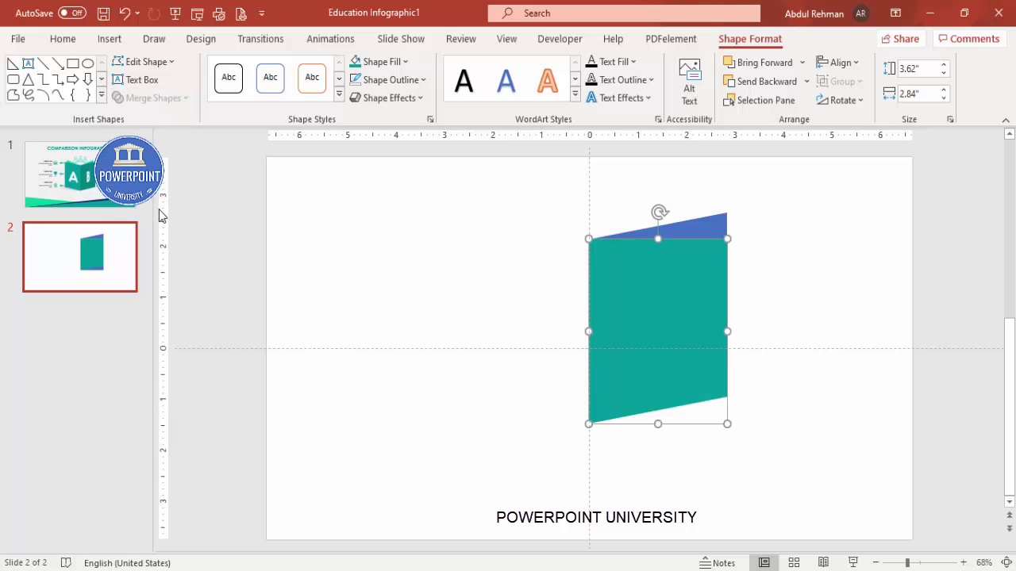
Step: Union the top triangle with the panel into one slanted page shape
shift+click(695, 229)
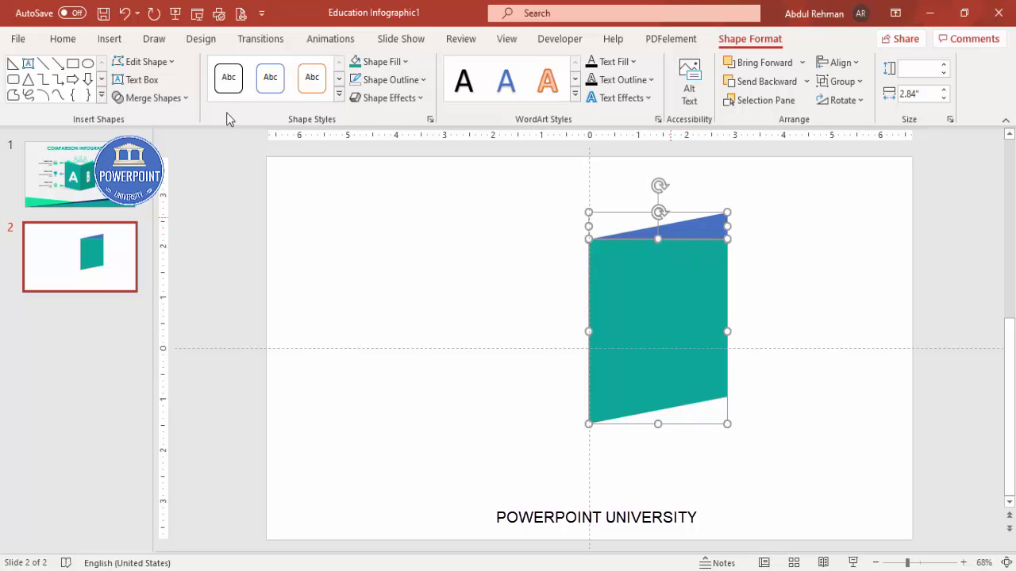
click(175, 99)
click(161, 117)
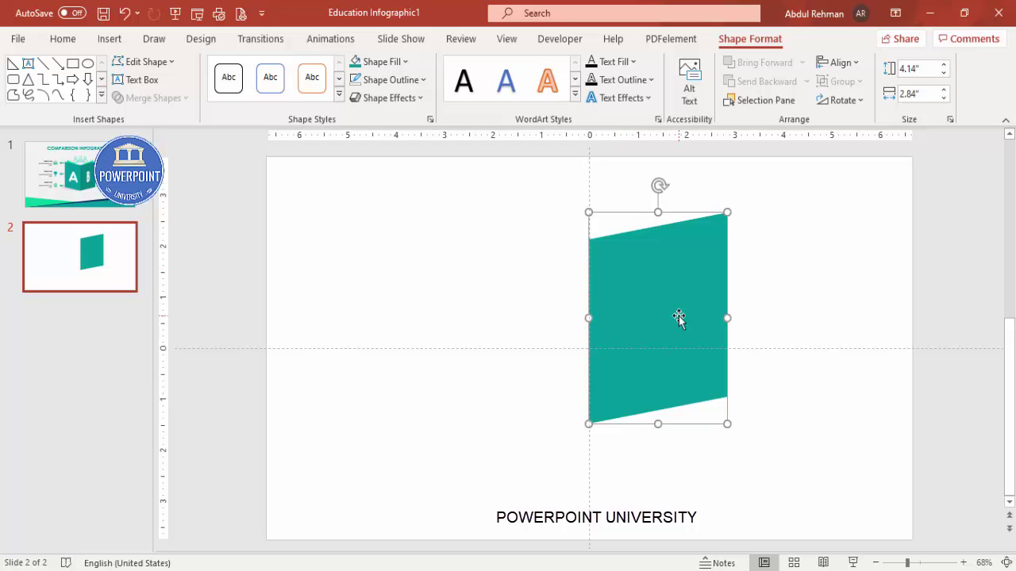
Step: Duplicate the page, fill the copy darker teal, mirror it, and move it left of centre
key(ctrl+d)
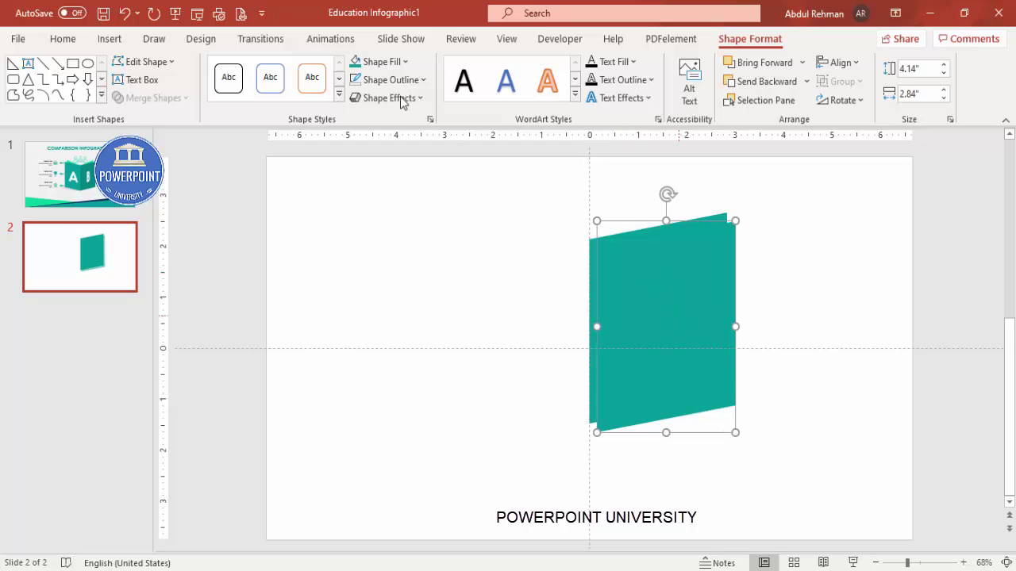
click(389, 64)
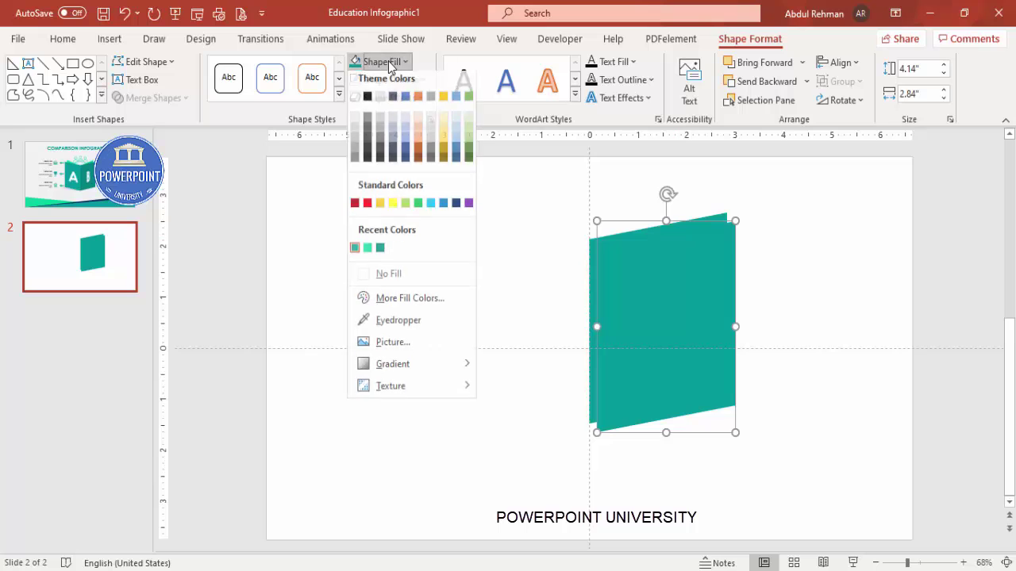
click(380, 253)
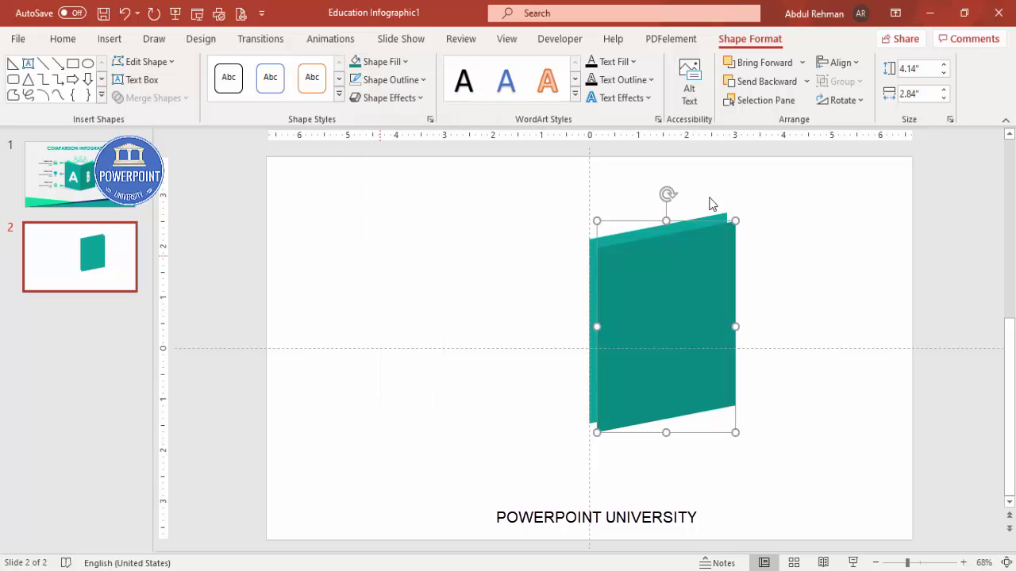
click(854, 104)
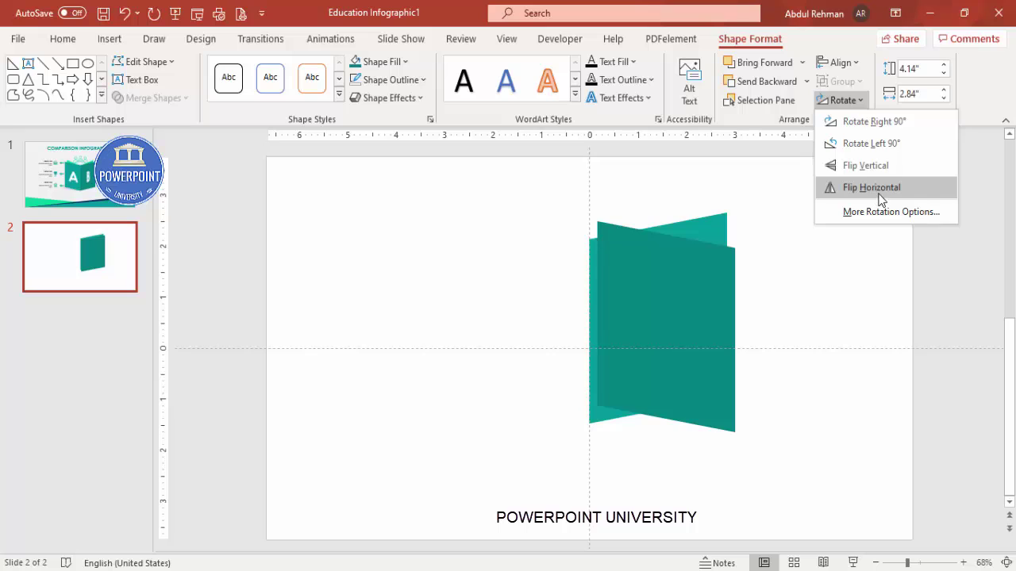
click(879, 199)
drag(660, 297, 574, 288)
key(Left)
key(Left)
key(Left)
key(Left)
key(Left)
key(Left)
key(Left)
key(Left)
key(Left)
key(Left)
key(Left)
key(Left)
key(Left)
key(Left)
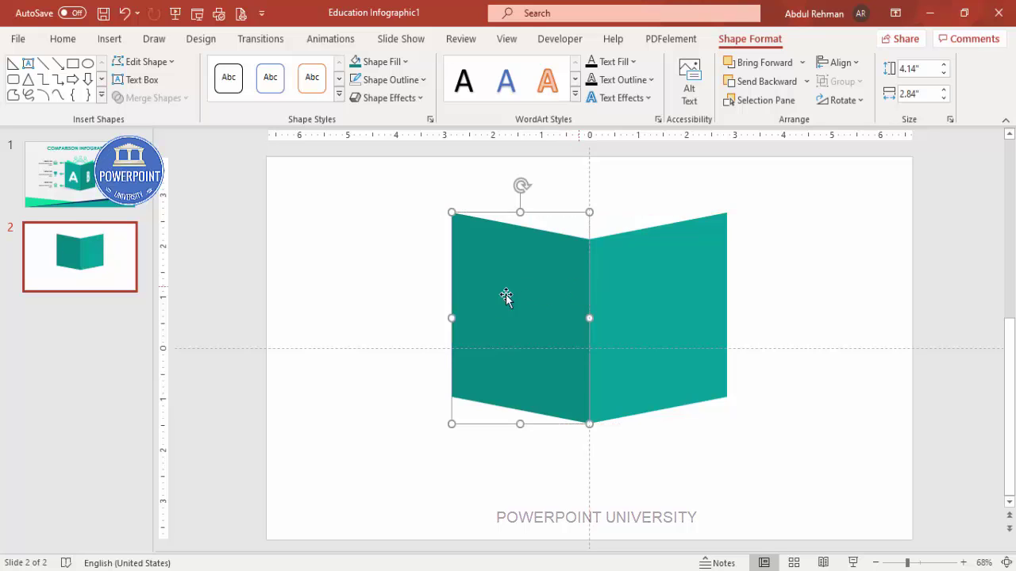
Step: Narrow both teal pages to 2.11" wide from their outer edges
drag(452, 318, 505, 317)
click(677, 321)
drag(728, 317, 692, 317)
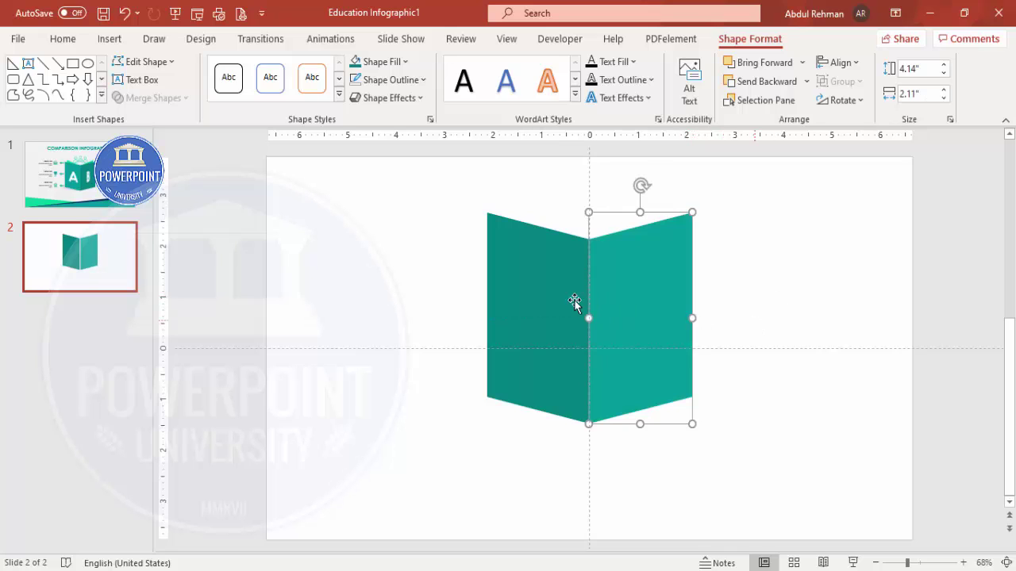
Step: Nudge both book pages down toward the slide centre
key(ctrl+a)
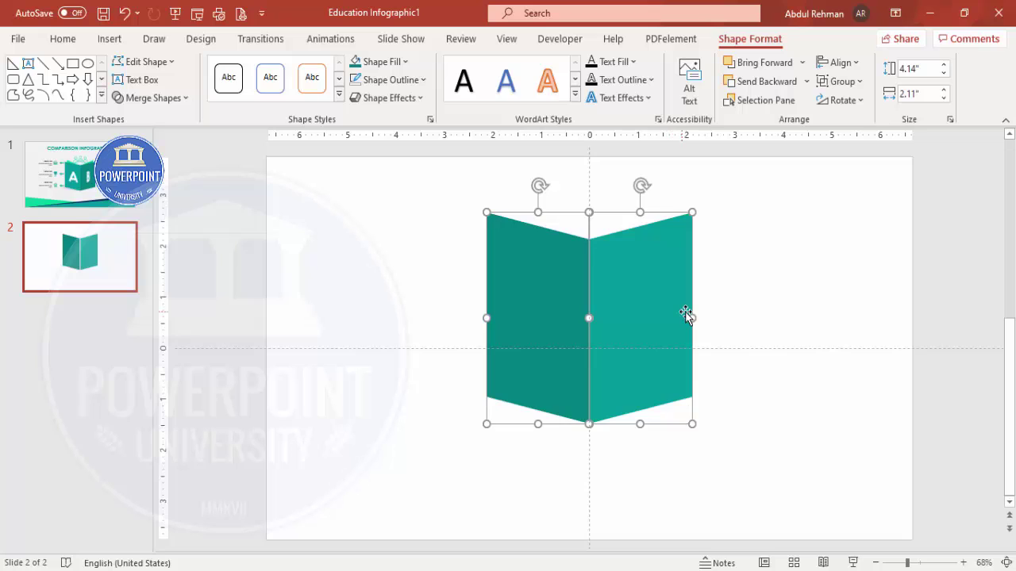
key(ctrl+z)
key(Down)
key(Down)
key(Down)
key(Down)
key(Down)
key(Down)
key(Down)
key(Down)
key(Down)
key(Down)
key(Down)
key(Down)
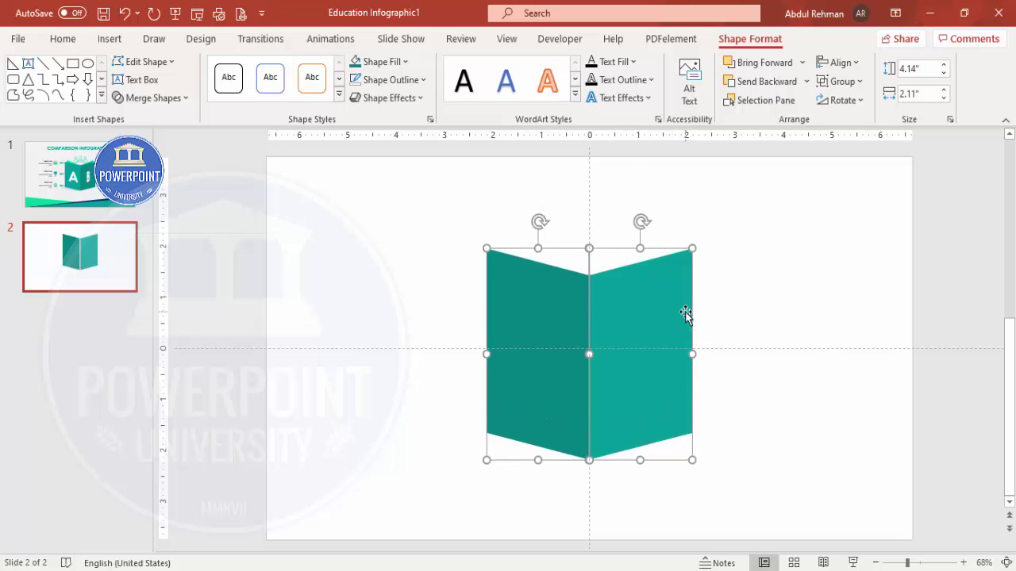
key(Up)
key(Up)
key(Up)
key(Up)
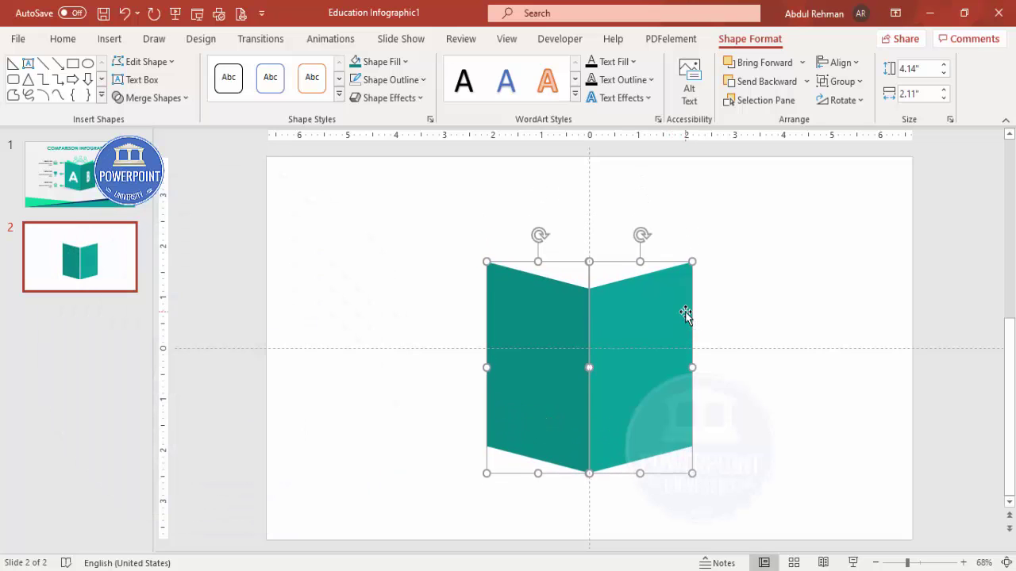
click(803, 412)
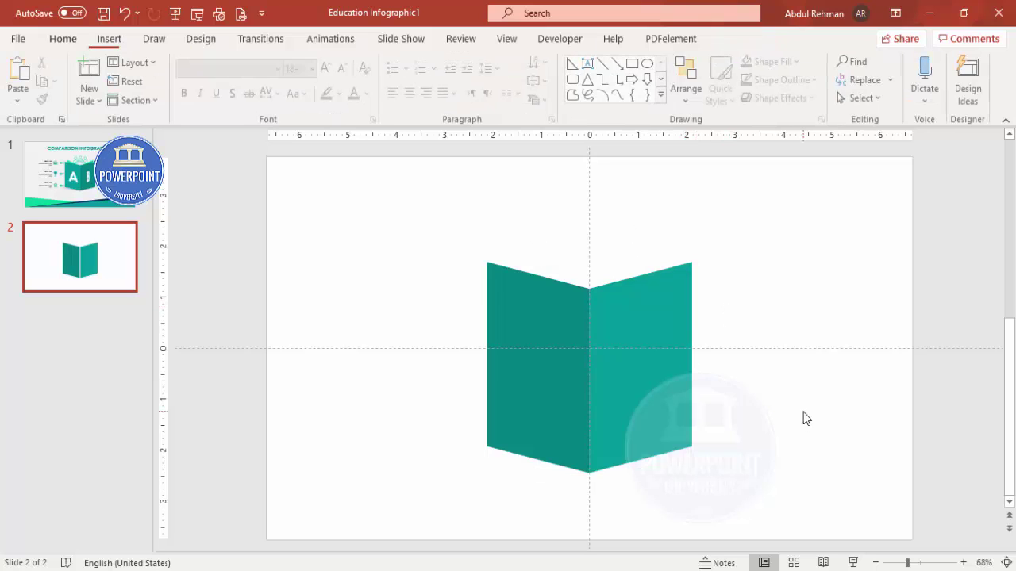
Step: Preview the slide, then nudge the right book page slightly left to meet the left page
click(854, 562)
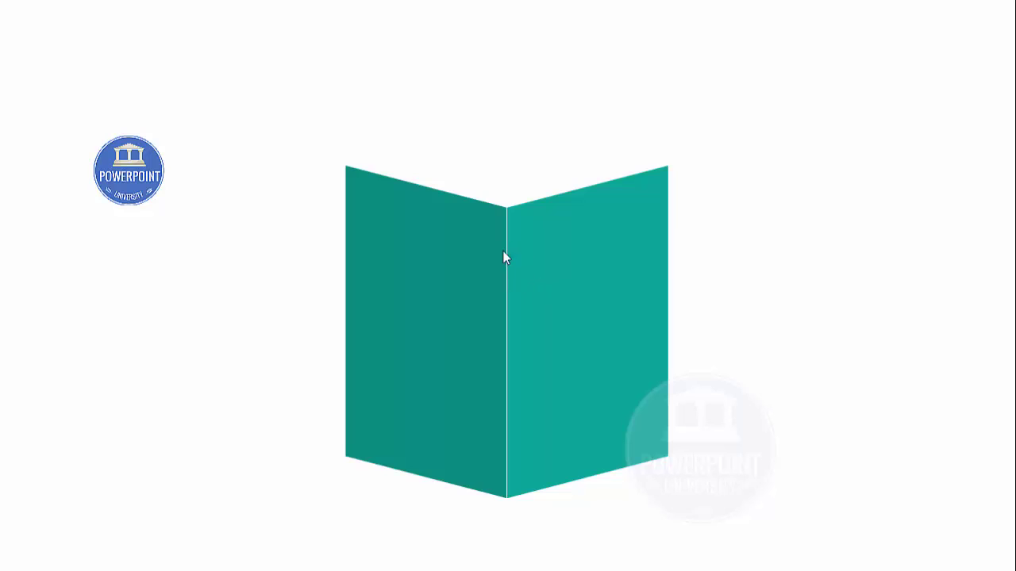
key(Escape)
click(516, 326)
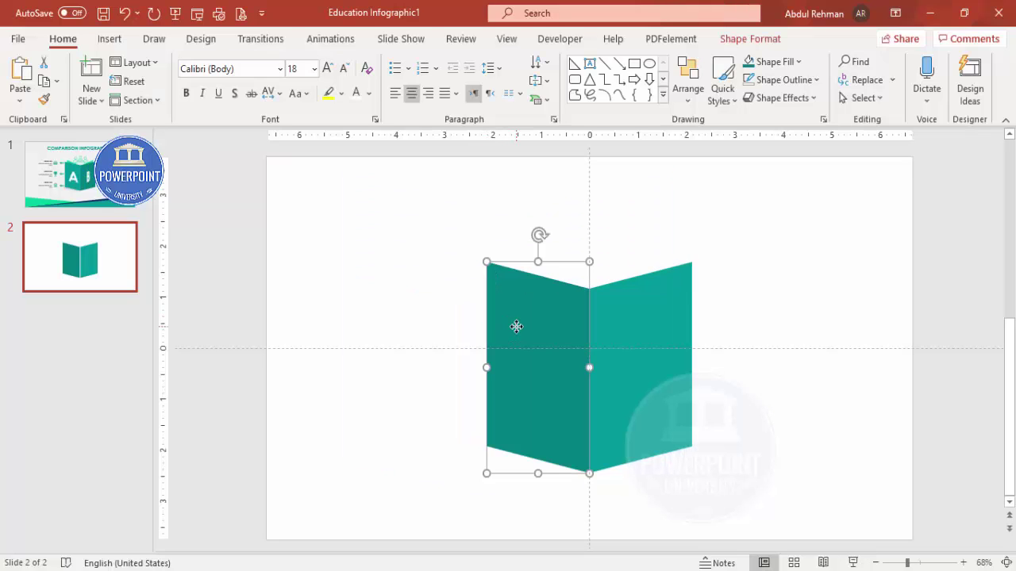
click(650, 308)
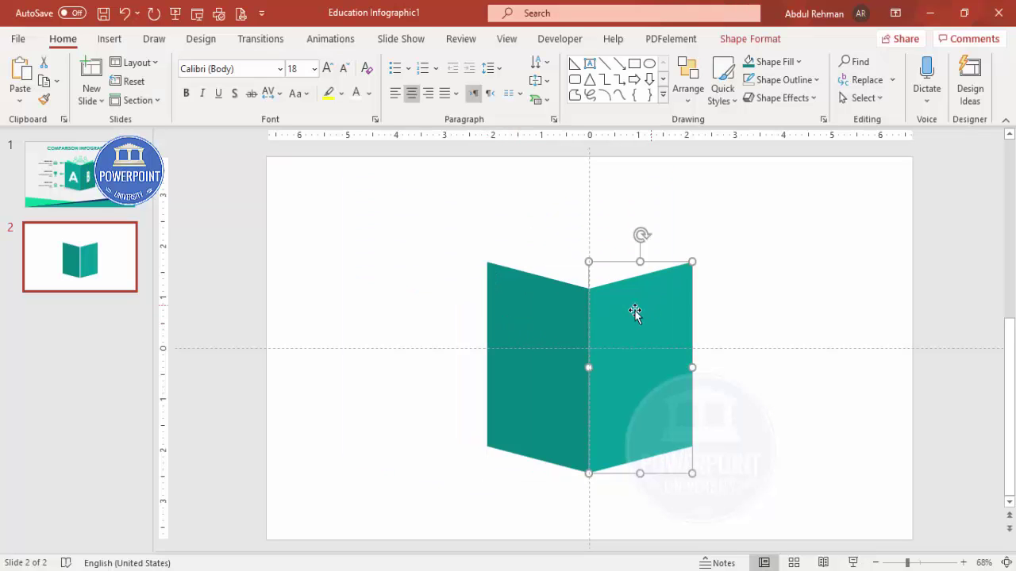
click(565, 301)
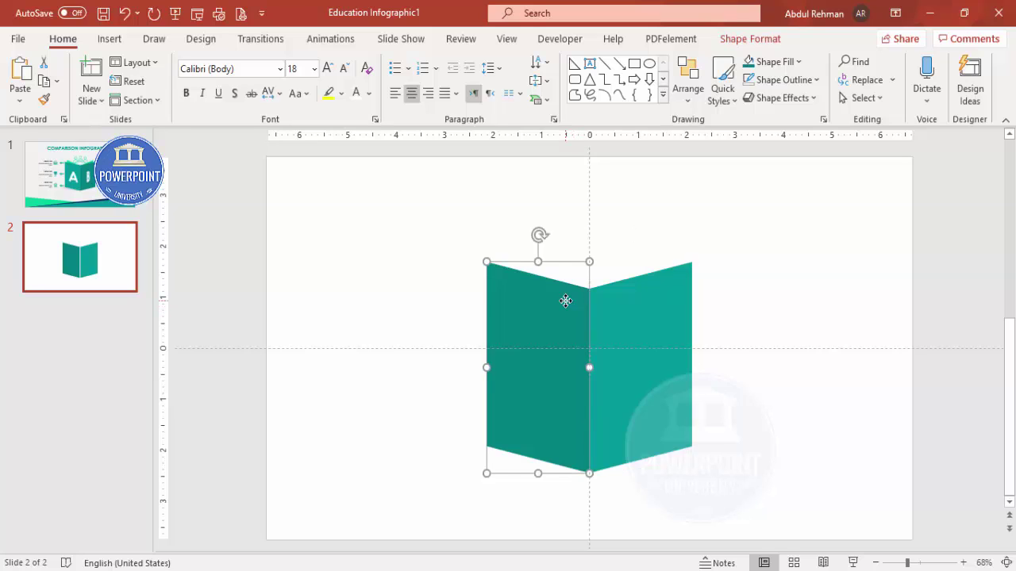
click(675, 306)
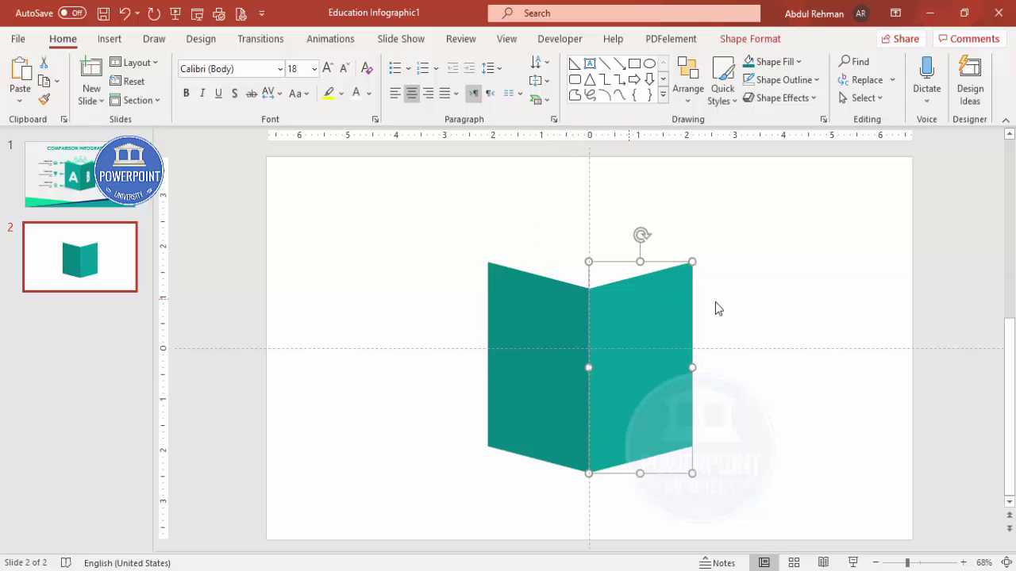
key(ctrl+Left)
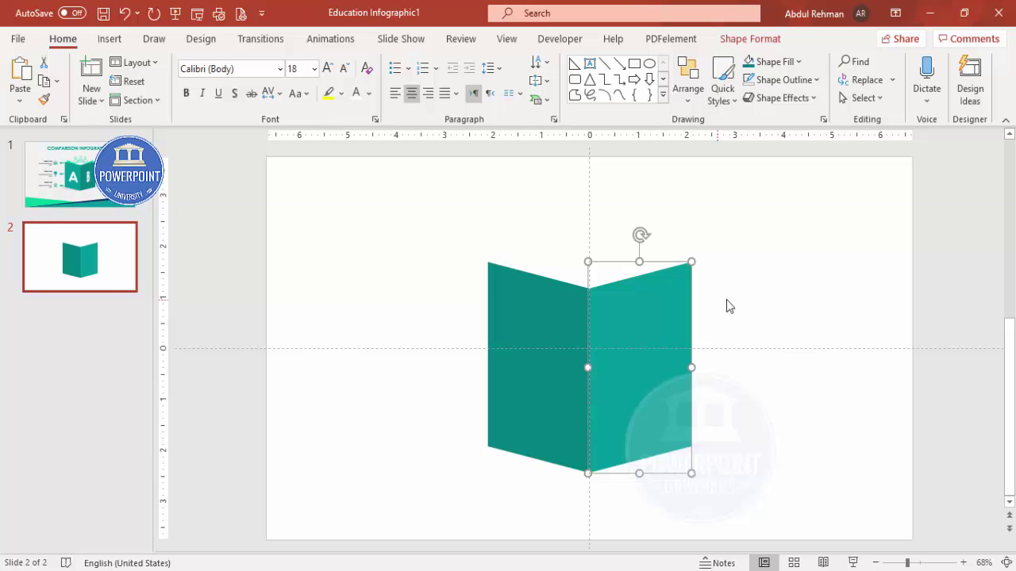
Step: Preview the open teal book full-screen and return to editing slide 2
click(822, 543)
click(852, 563)
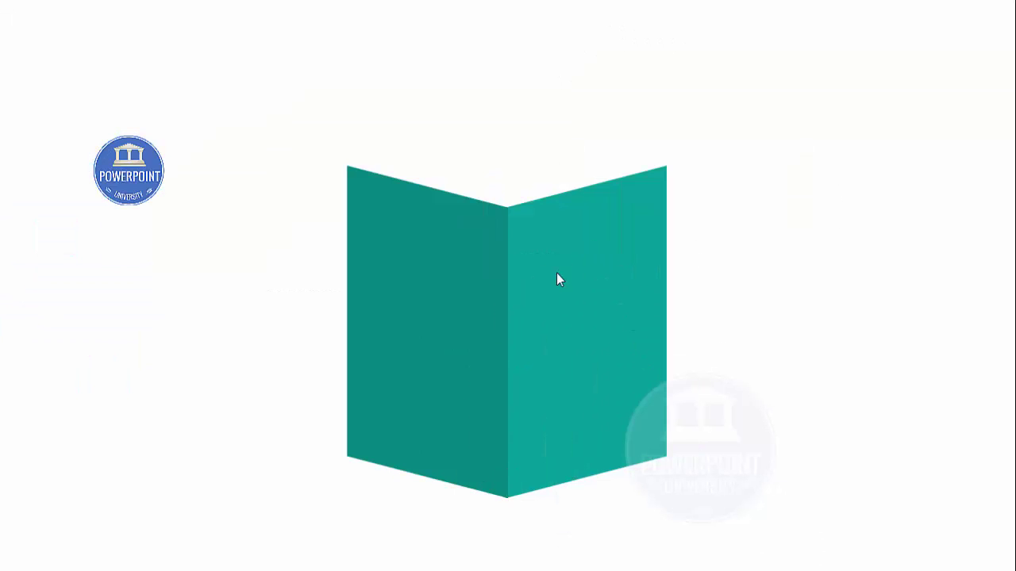
key(Escape)
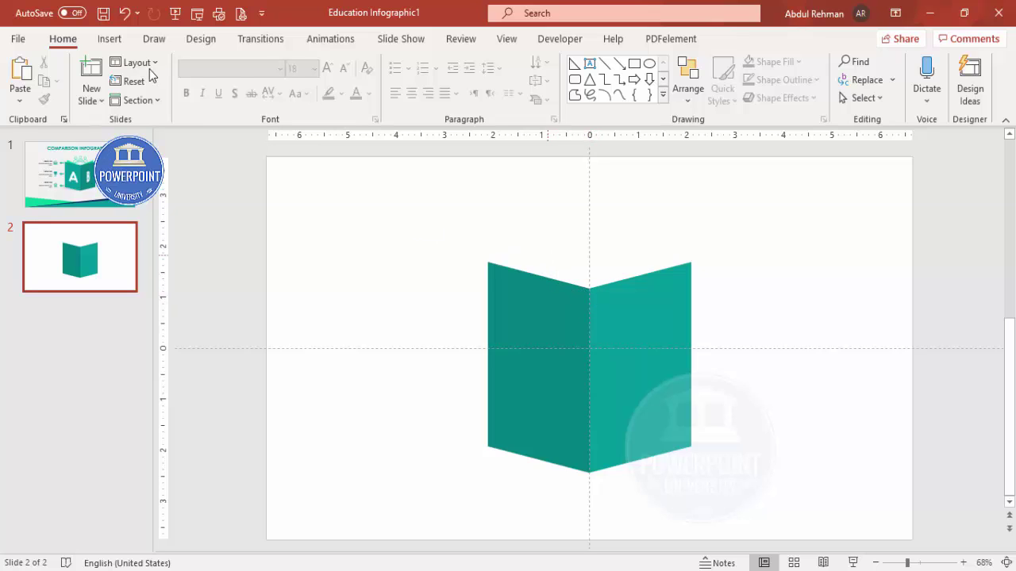
click(111, 40)
Step: Draw an outline-free light-green right triangle at the book's top-left fold, sent to back
click(239, 101)
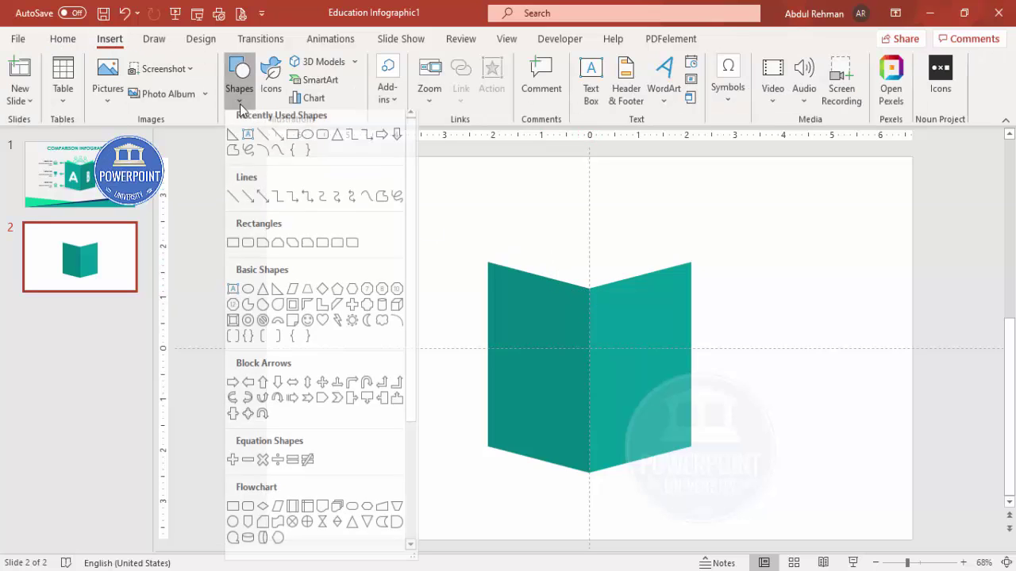
click(278, 298)
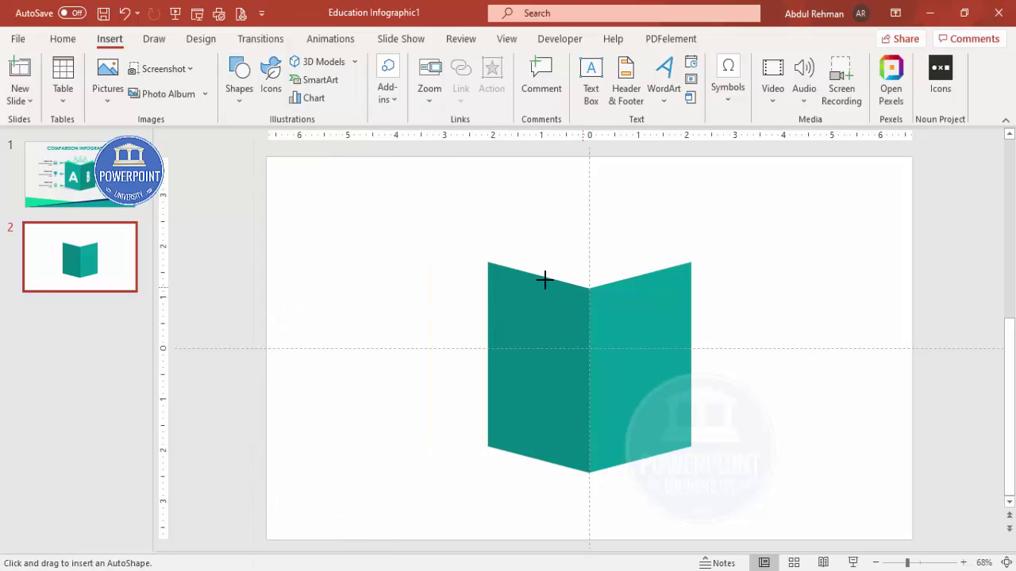
drag(523, 263, 516, 248)
click(391, 80)
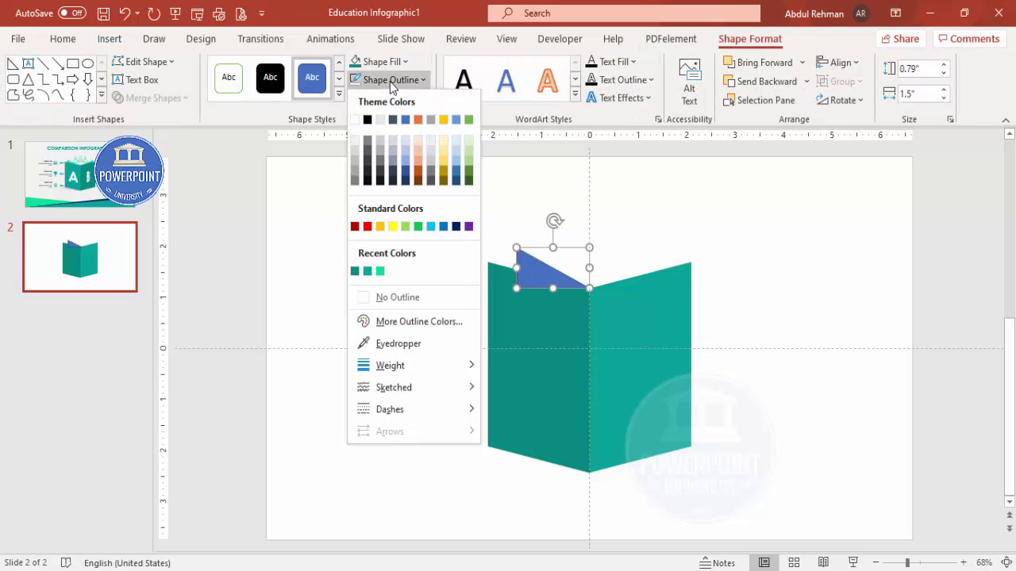
click(417, 298)
click(382, 61)
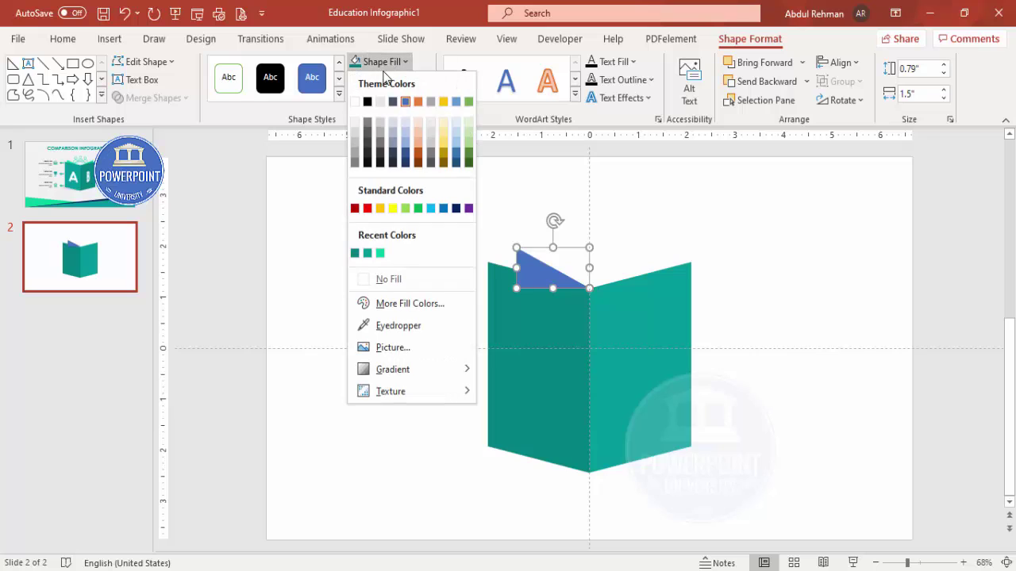
click(379, 253)
click(806, 82)
click(794, 123)
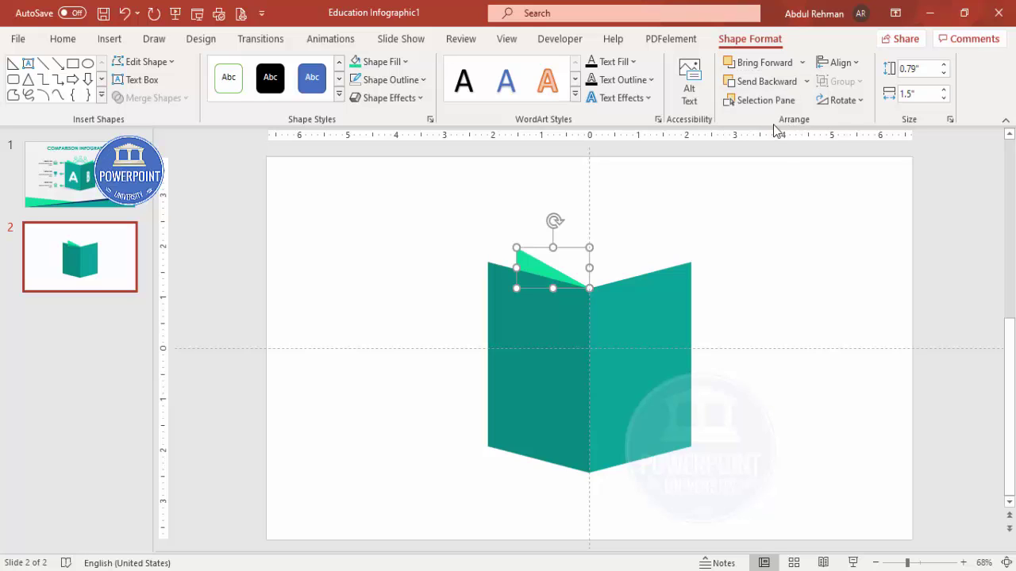
Step: Duplicate and mirror the green triangle, place it top right, and send it behind the right page
key(ctrl+d)
click(843, 101)
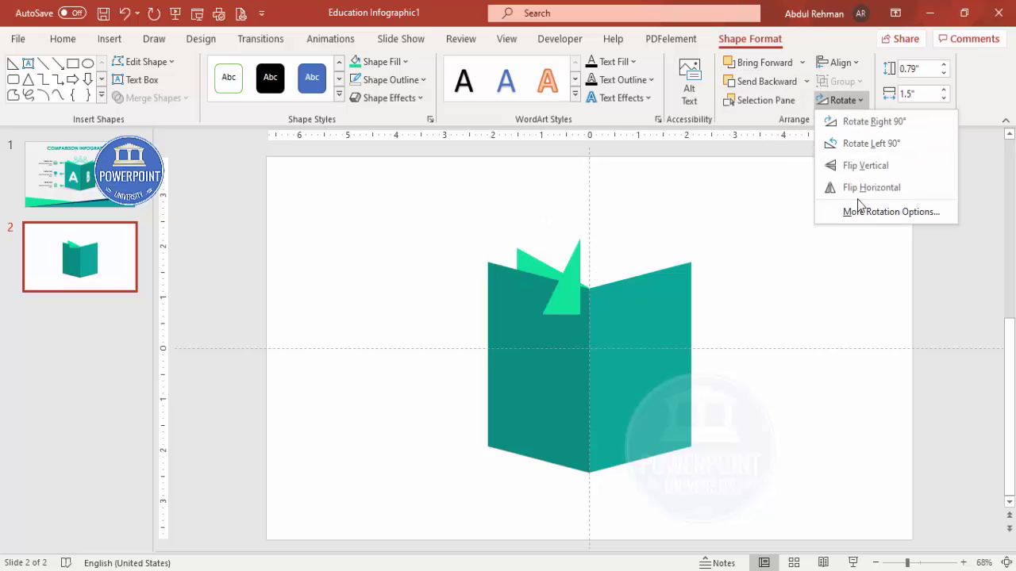
click(857, 190)
click(576, 291)
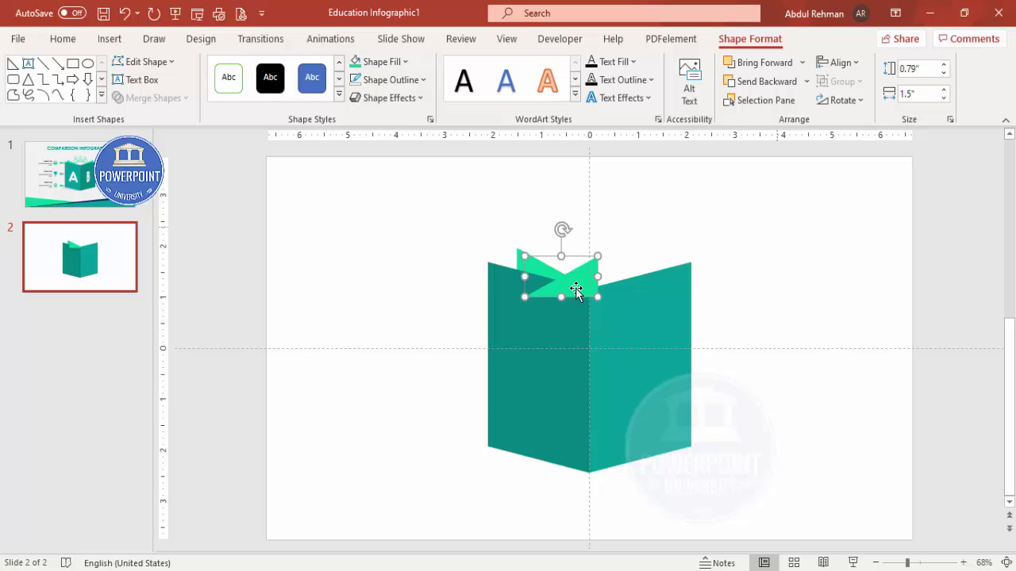
mouse_move(632, 277)
mouse_down()
mouse_move(656, 275)
mouse_move(628, 277)
mouse_move(636, 279)
mouse_up()
click(805, 82)
click(797, 110)
click(703, 265)
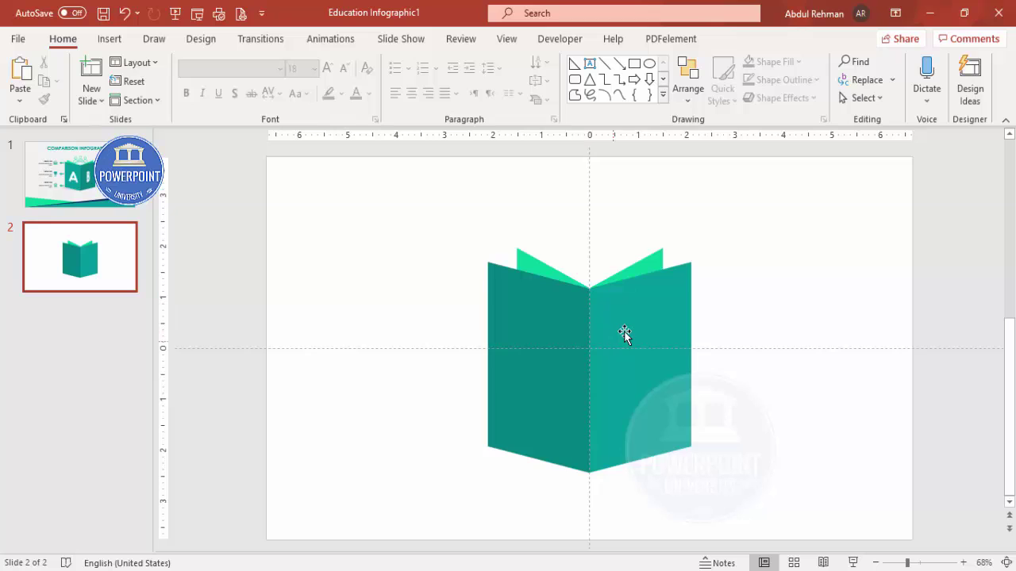
click(111, 40)
Step: Add a text box with a centred, bold, white letter A on the left page
click(590, 79)
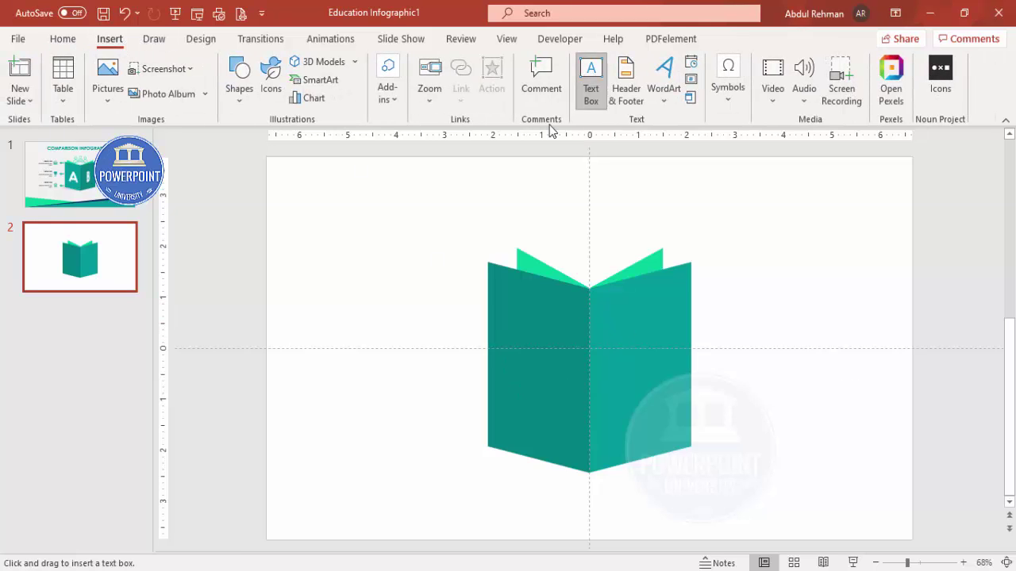
drag(516, 340, 563, 397)
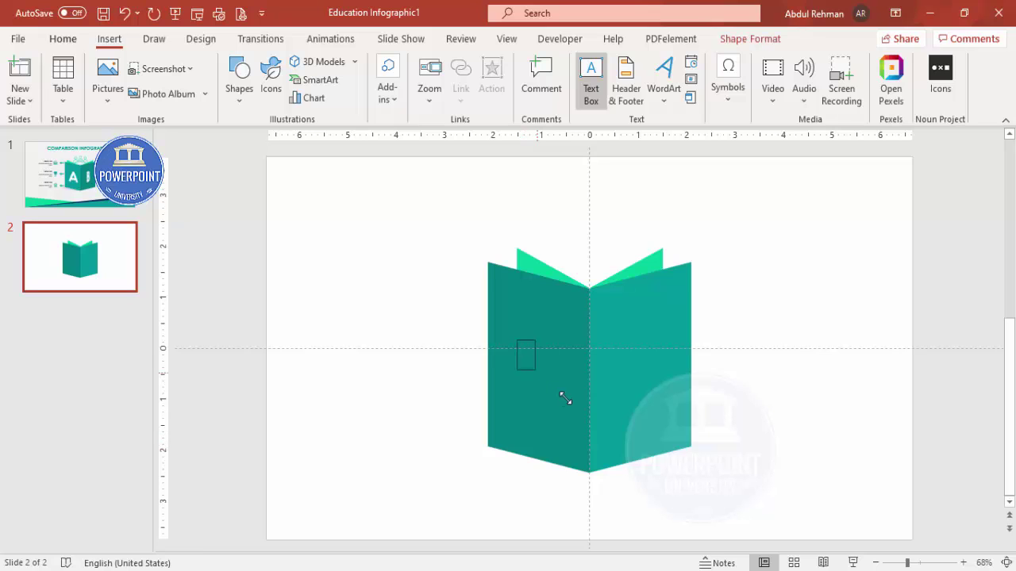
text(A)
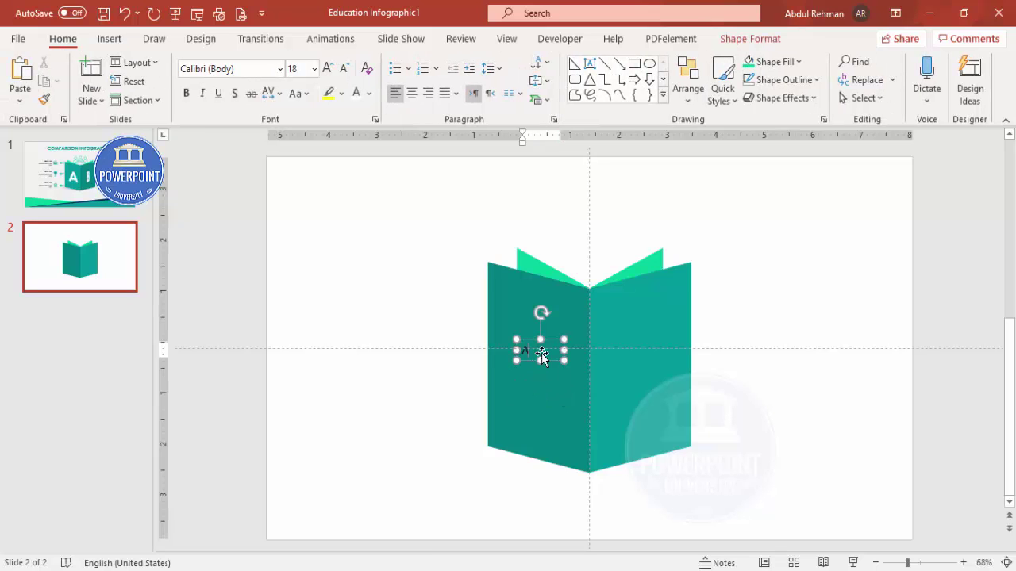
click(552, 340)
click(411, 93)
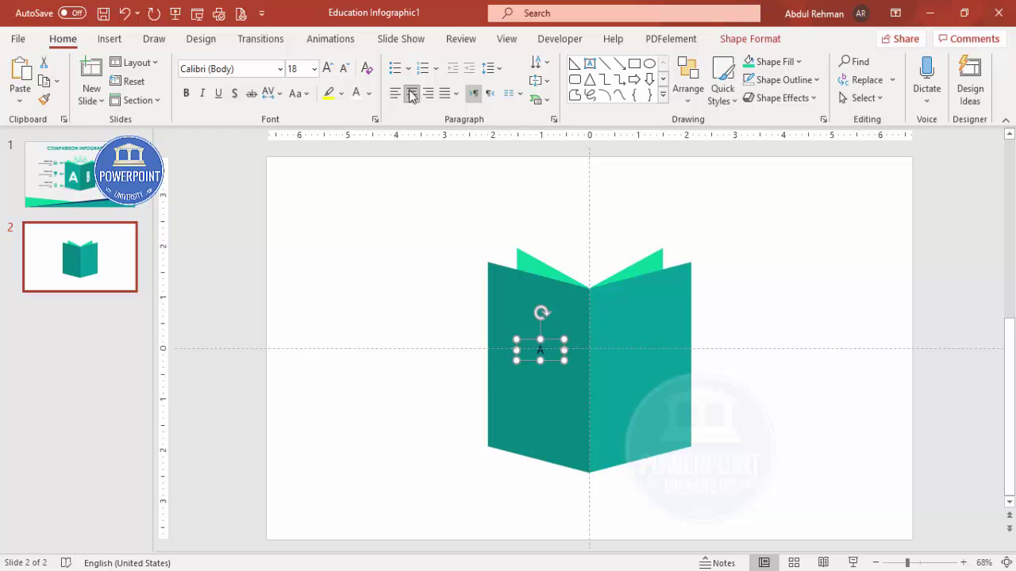
click(356, 95)
click(187, 93)
Step: Set the A to Century Gothic at size 138 and move it up onto the left page
click(255, 71)
text(Centur)
key(Return)
click(327, 68)
click(327, 68)
click(327, 68)
click(327, 68)
click(327, 68)
click(327, 68)
click(327, 68)
click(327, 69)
click(327, 68)
click(327, 68)
click(327, 68)
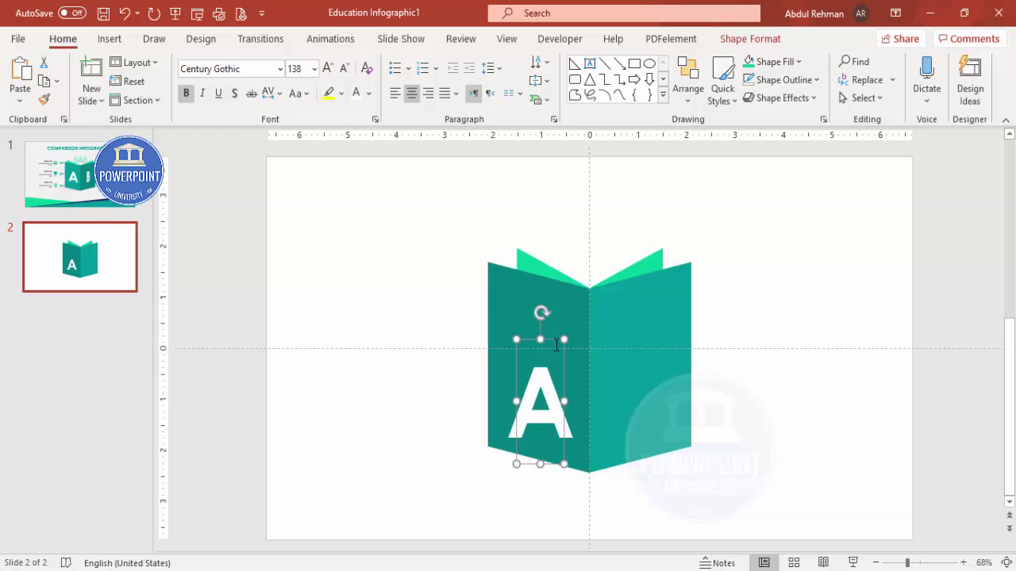
drag(551, 341, 550, 310)
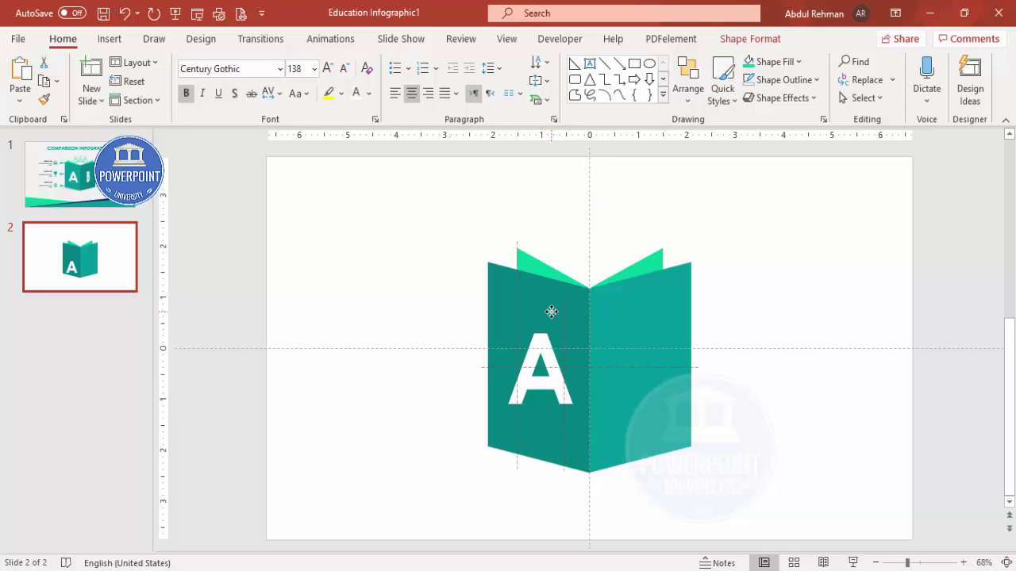
right_click(563, 317)
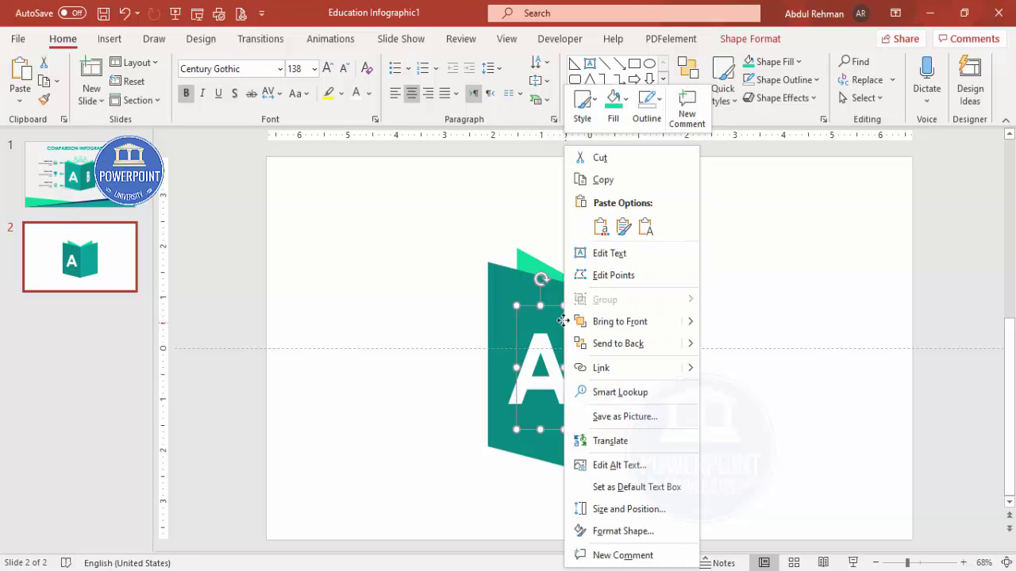
Step: Give the letter A an off-axis 3-D rotation preset in Format Shape text options
click(622, 531)
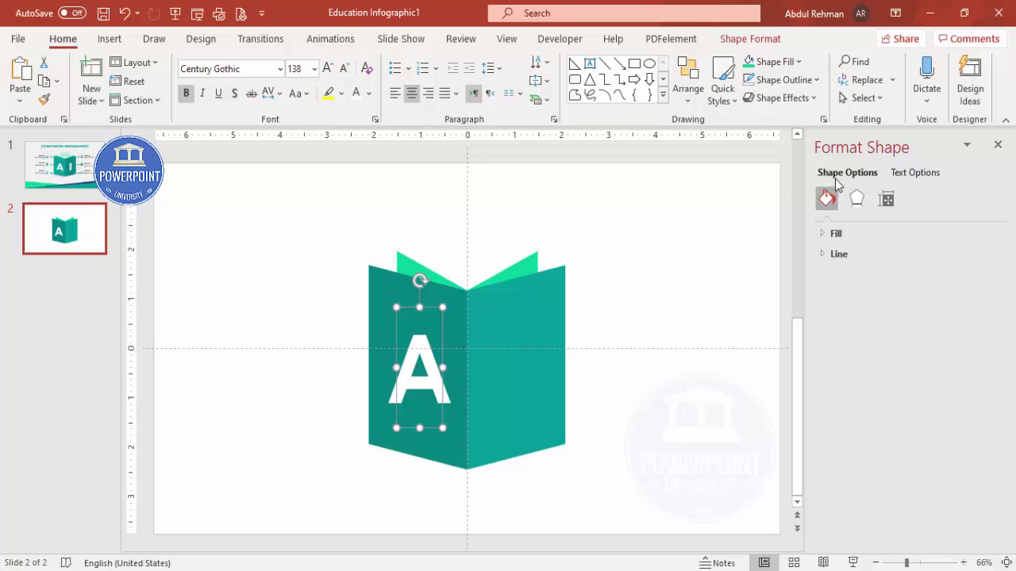
click(912, 180)
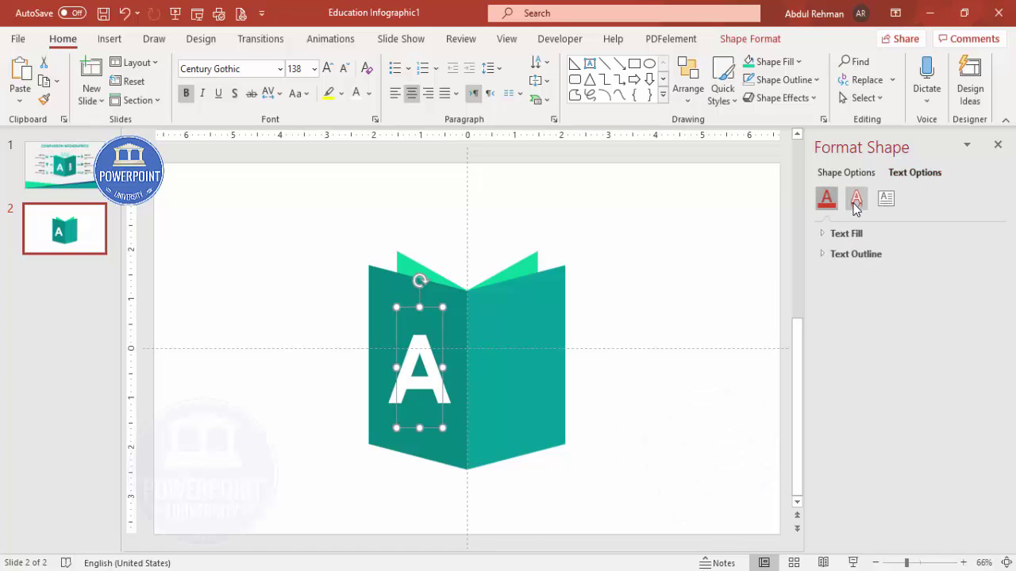
click(855, 204)
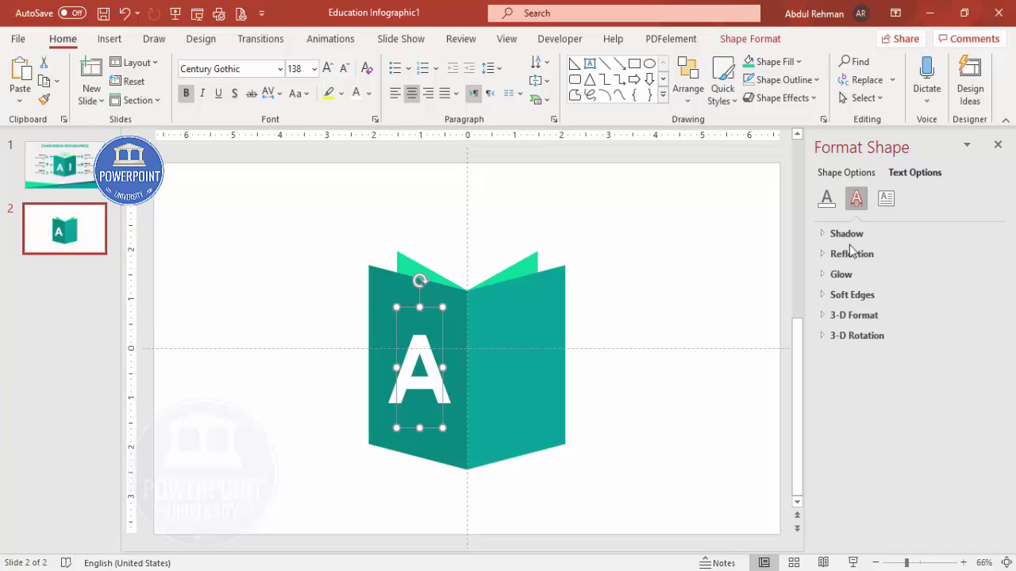
click(864, 338)
click(967, 365)
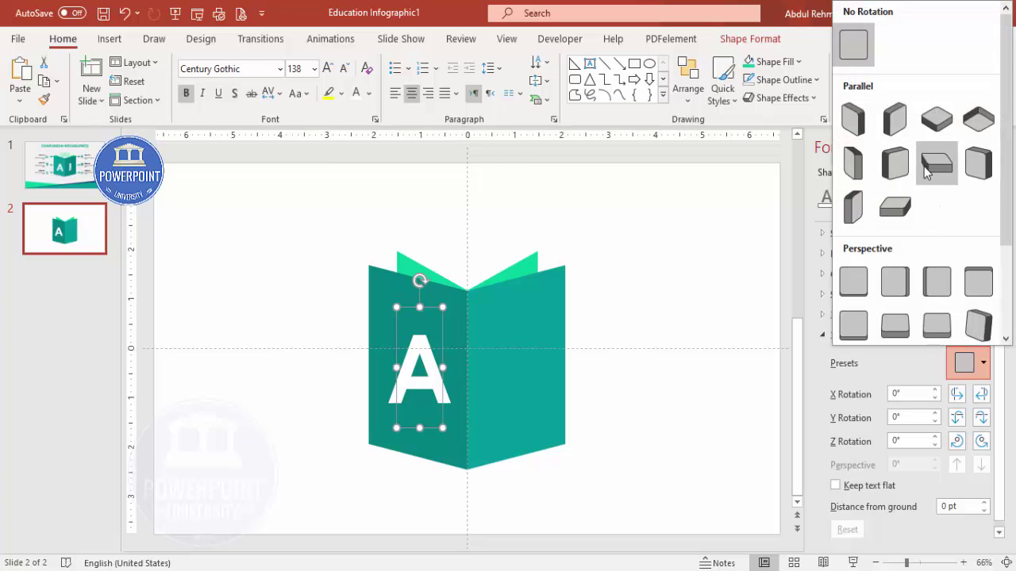
click(890, 172)
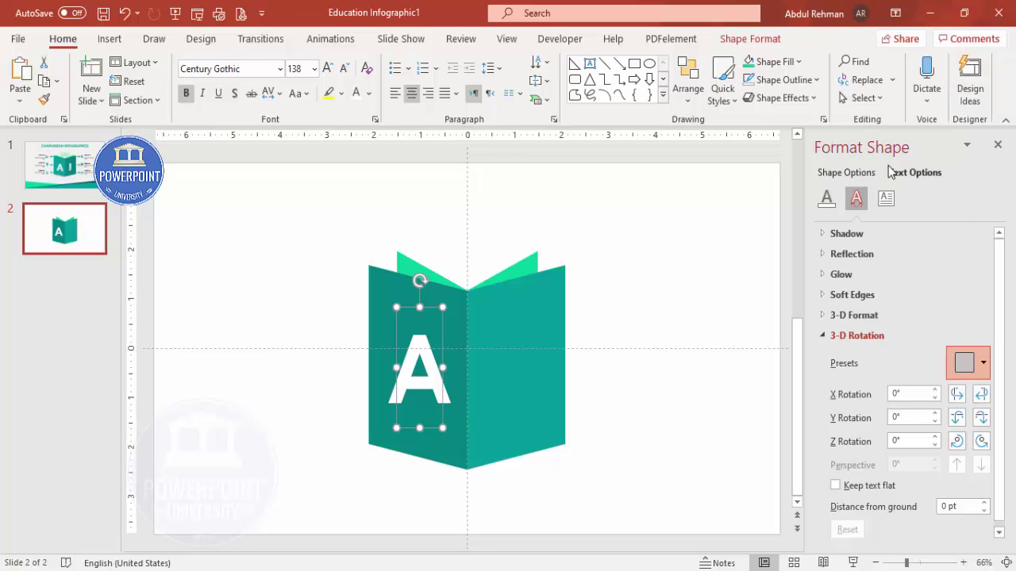
click(981, 362)
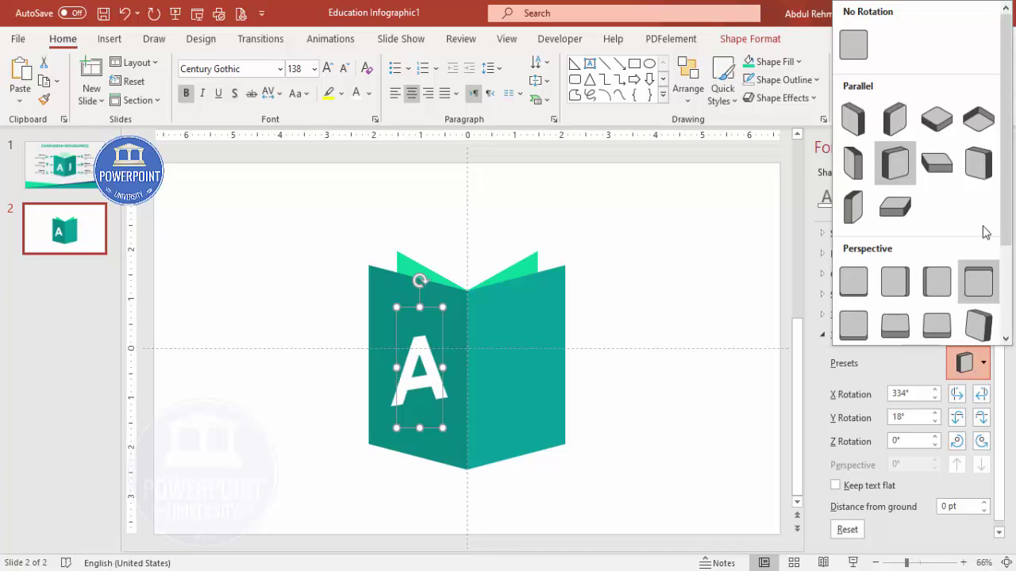
click(976, 165)
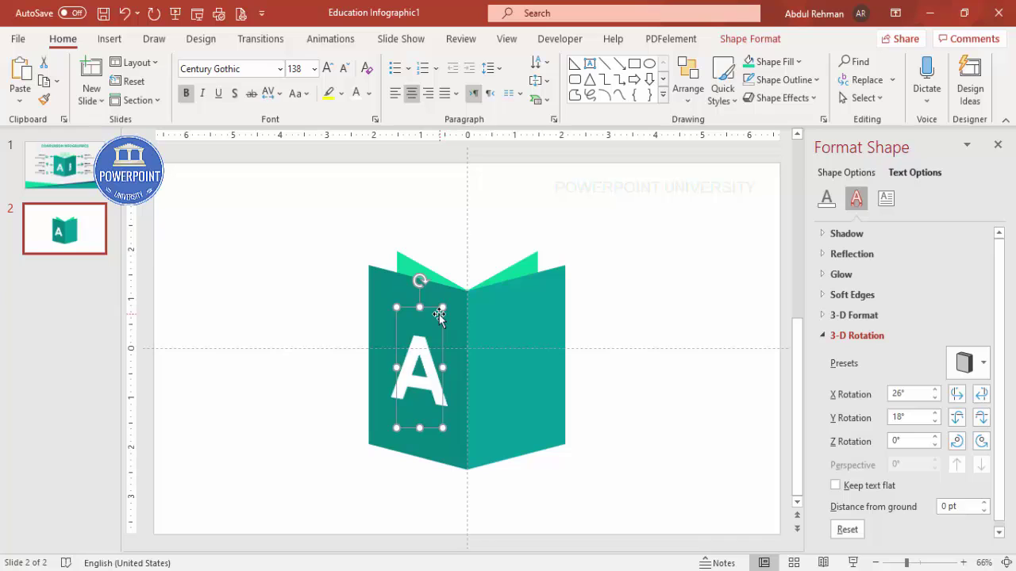
key(Right)
key(Right)
key(Down)
key(Down)
Step: Copy the A onto the right page, change it to B, and apply a Parallel 3-D tilt
drag(499, 316, 524, 315)
double_click(564, 389)
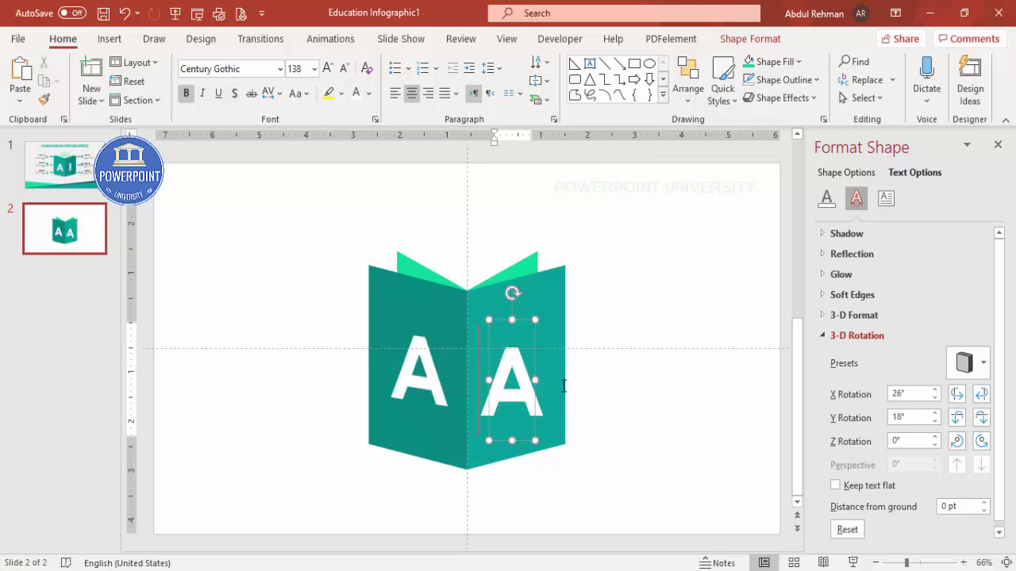
text(B)
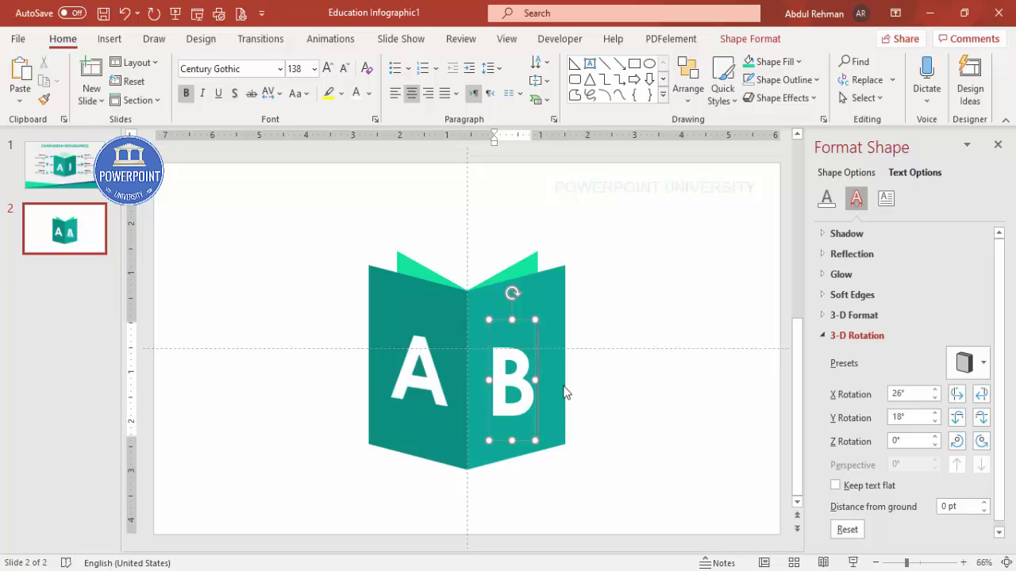
drag(519, 323, 521, 310)
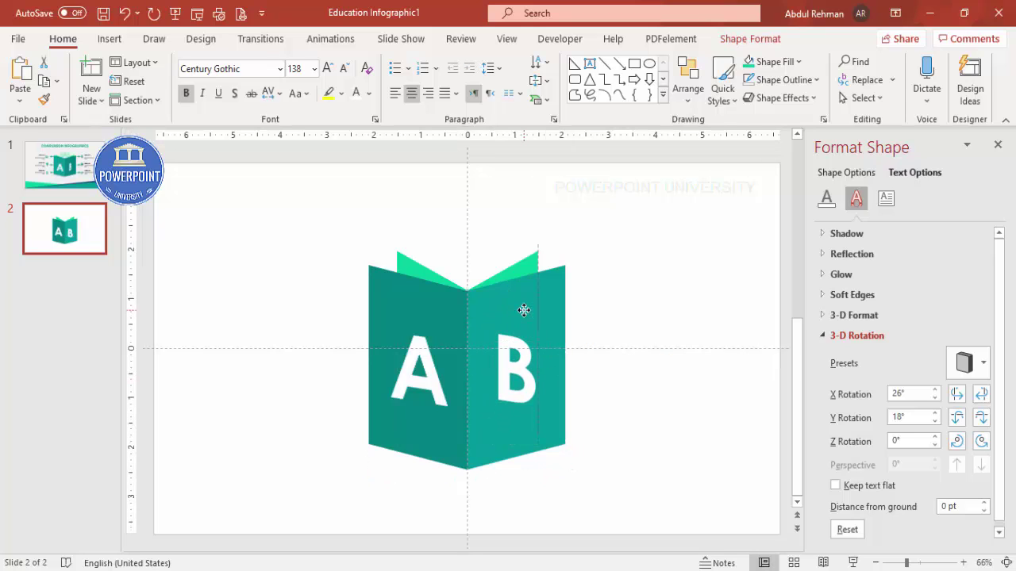
click(962, 367)
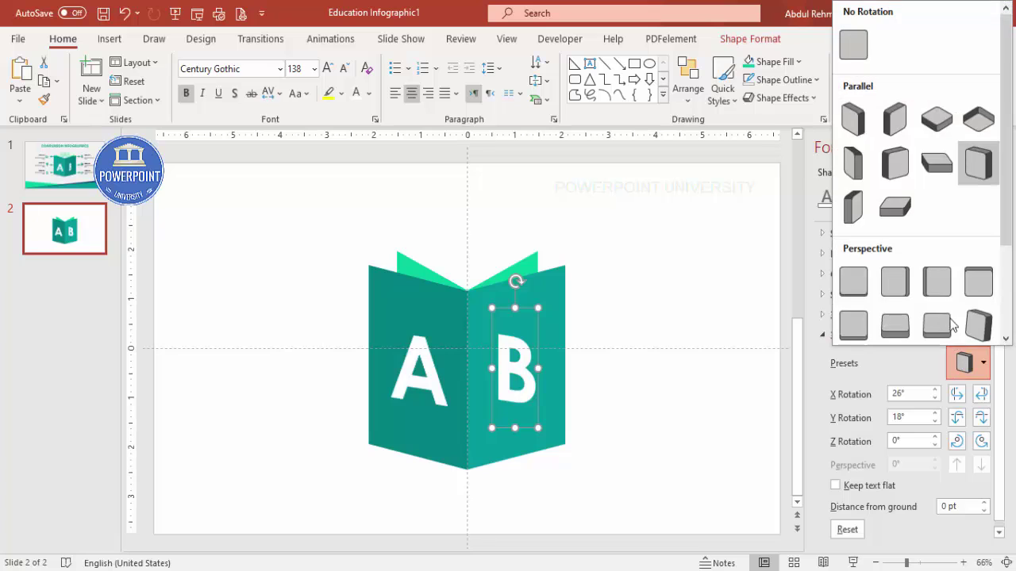
click(843, 210)
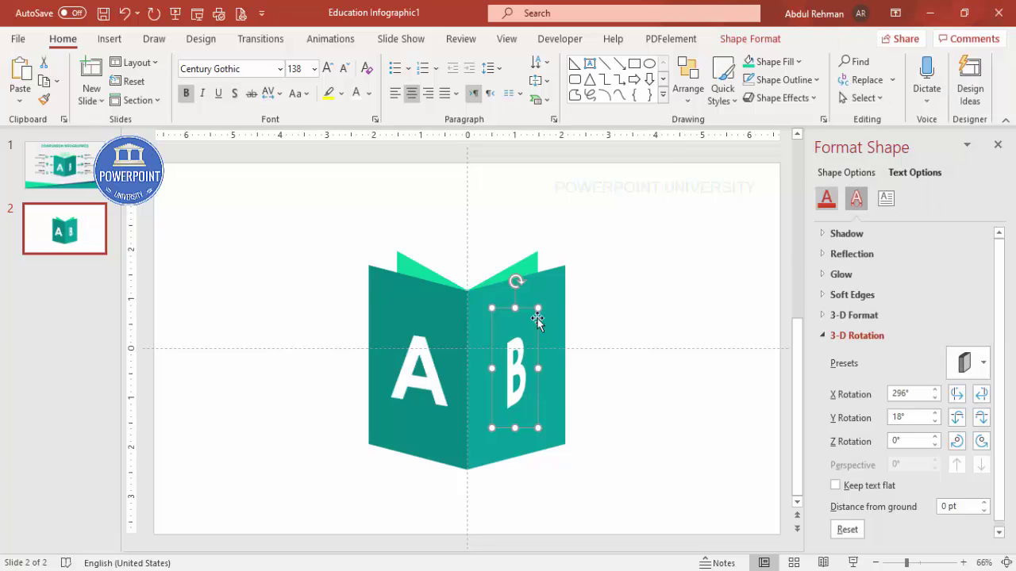
drag(524, 304, 527, 299)
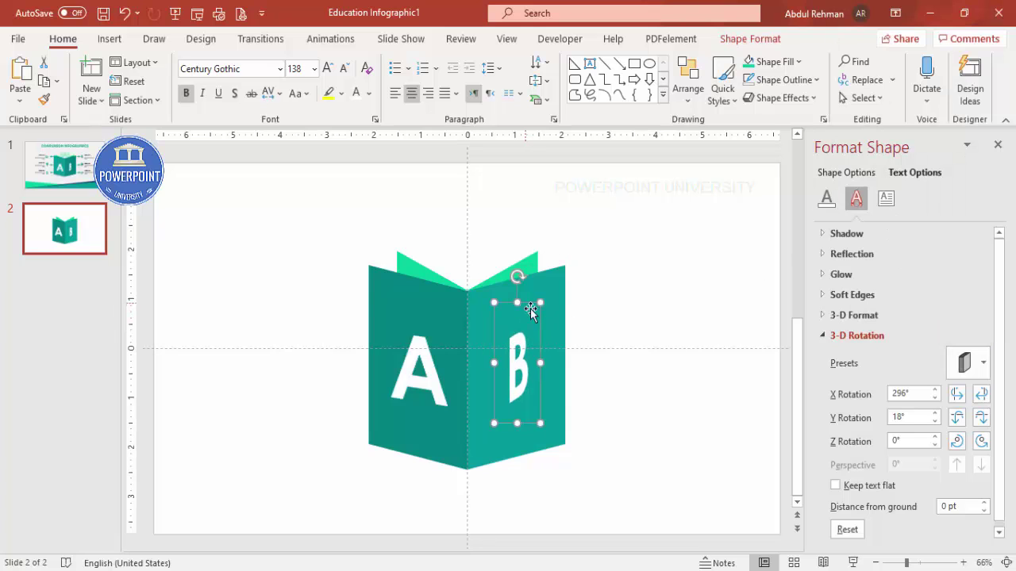
click(663, 326)
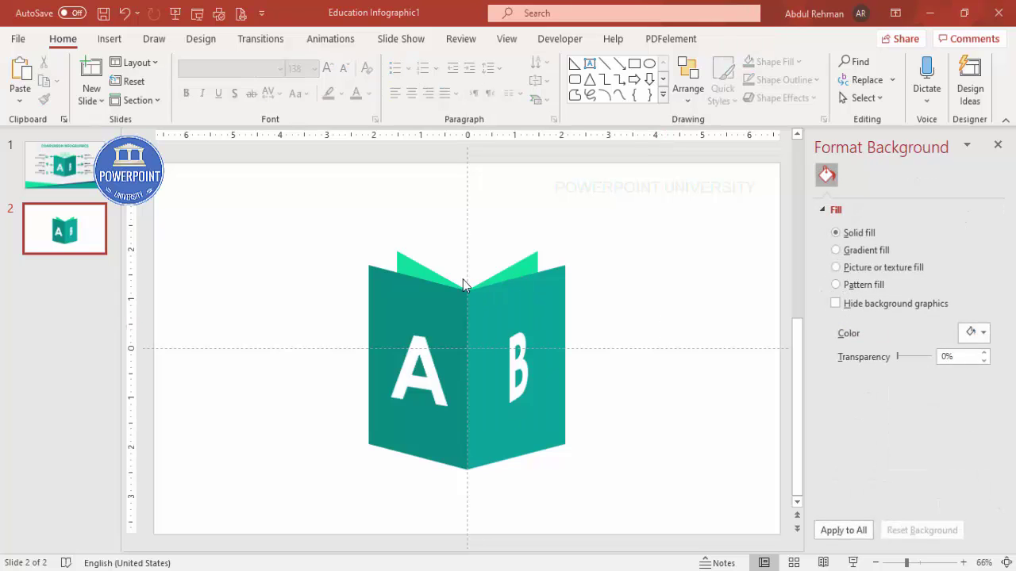
Step: Insert the group-of-people icon and enlarge it to 1.98"
click(120, 39)
click(267, 97)
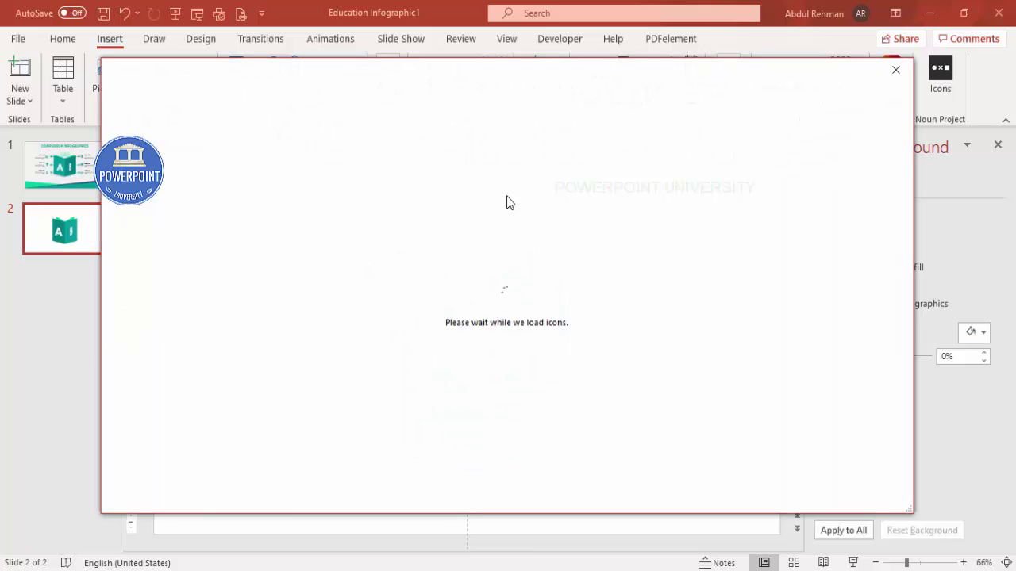
scroll(545, 302, down, 5)
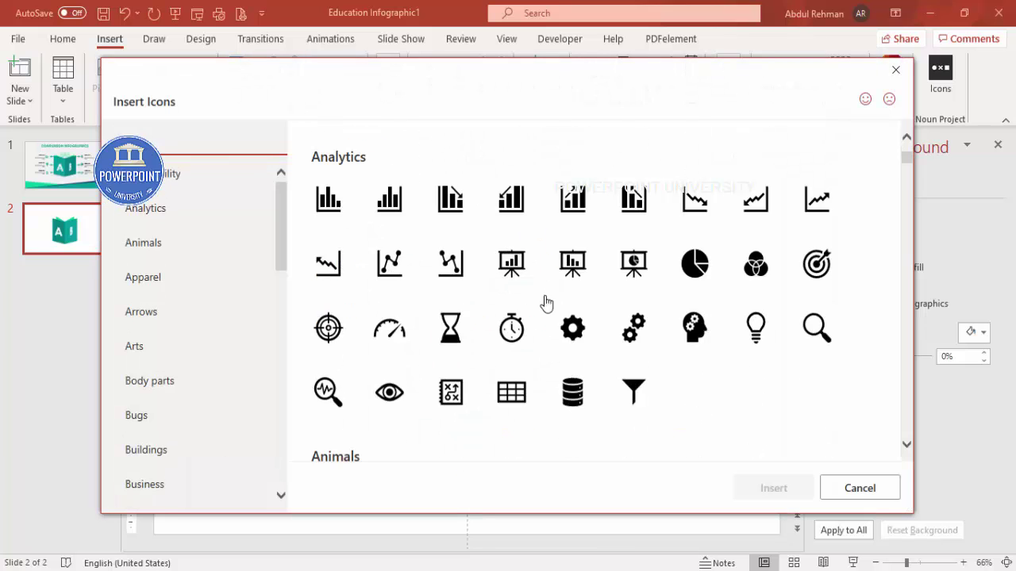
scroll(545, 304, down, 12)
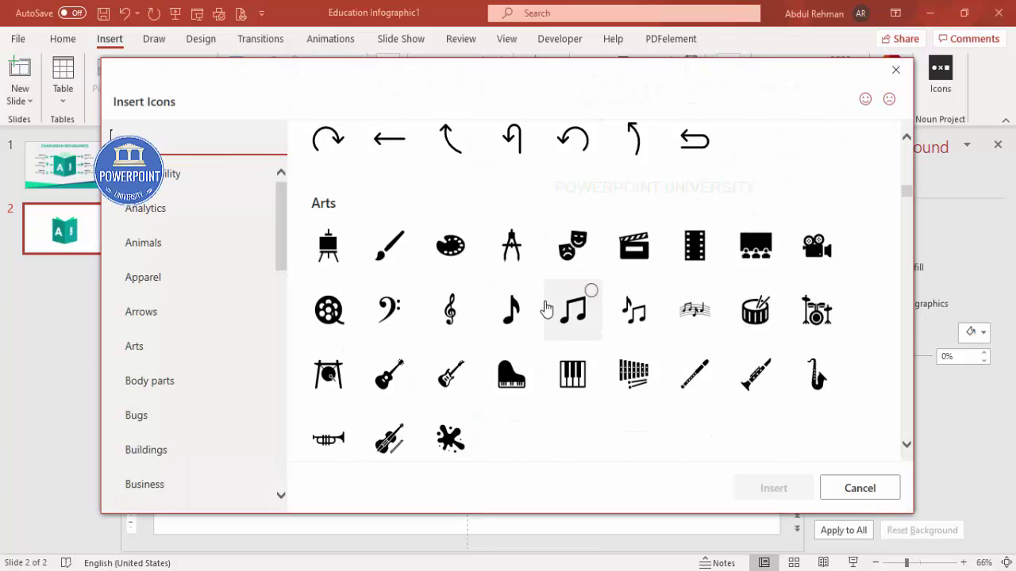
scroll(545, 306, down, 10)
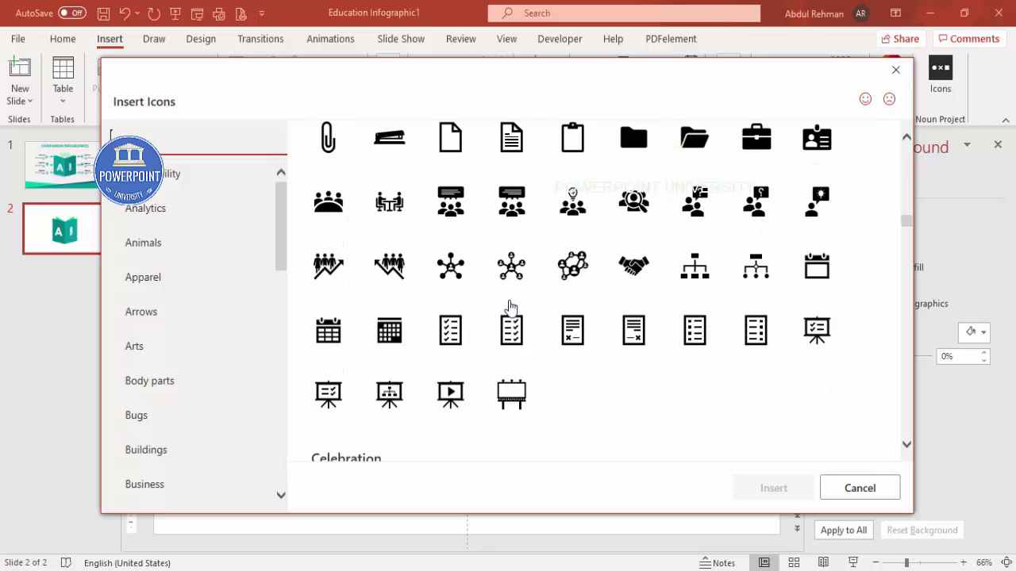
click(329, 217)
click(746, 495)
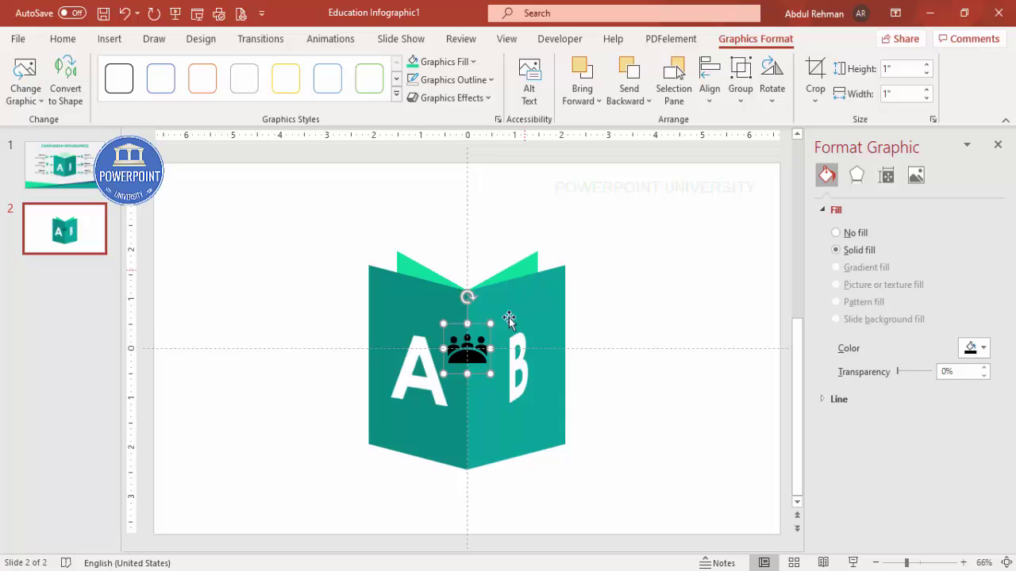
drag(491, 323, 537, 301)
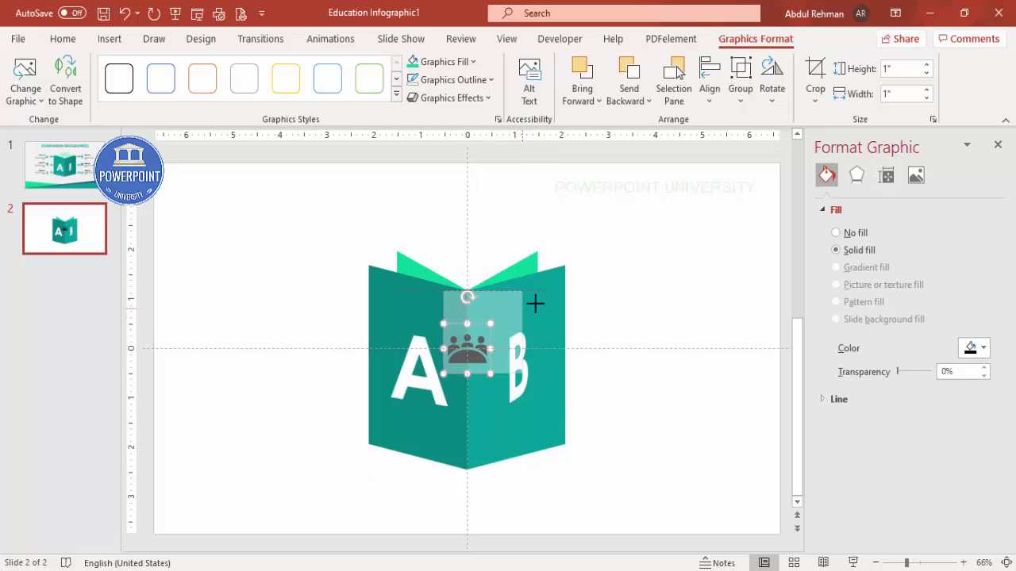
Step: Give the people icon a 3 pt green outline and no fill
click(469, 83)
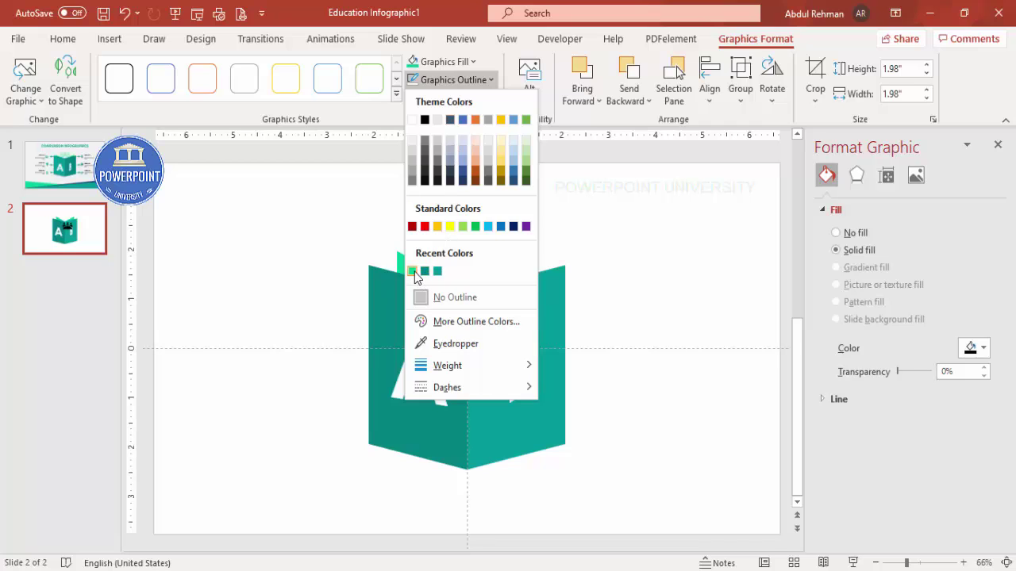
click(414, 273)
click(466, 82)
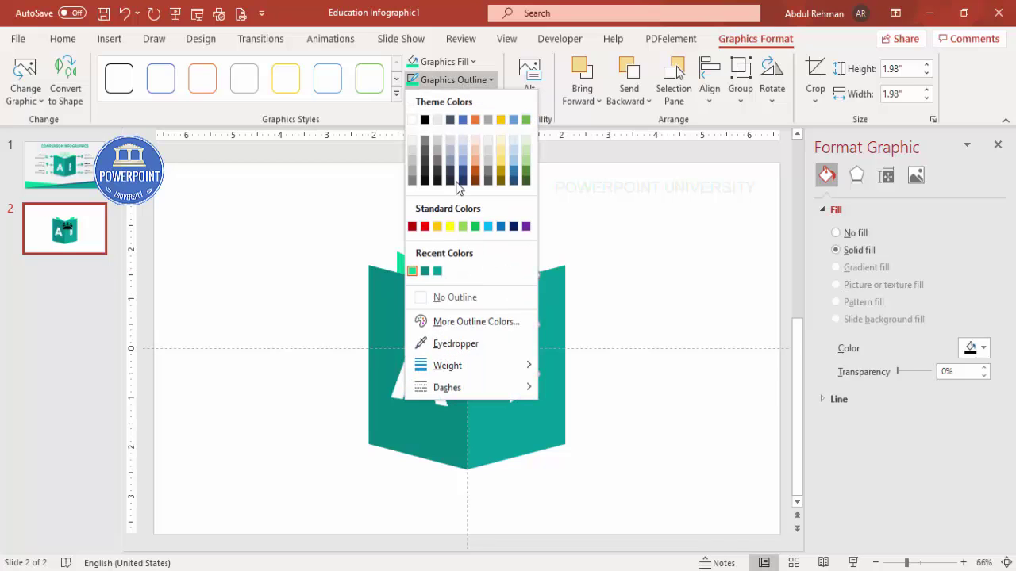
mouse_move(474, 369)
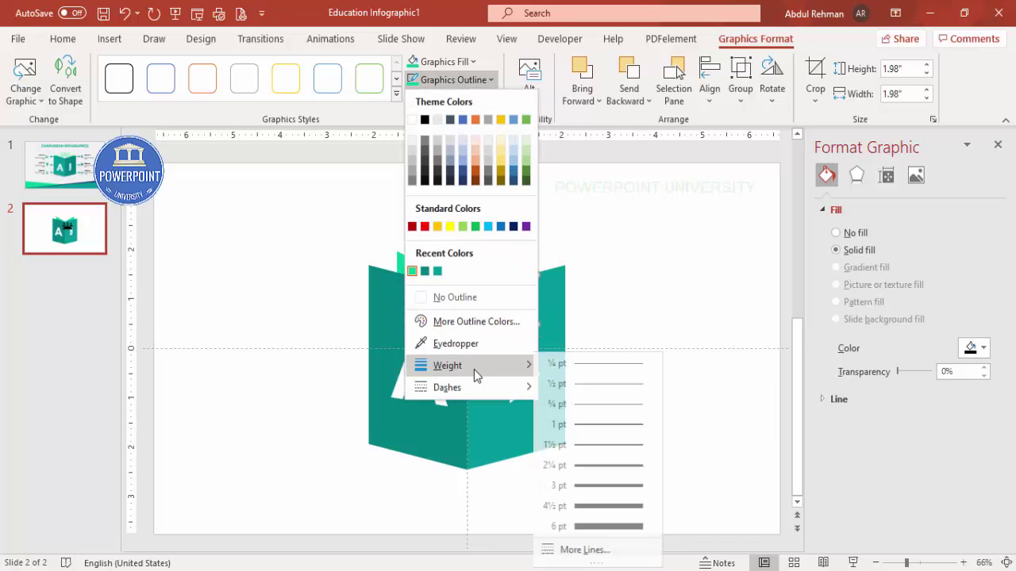
click(600, 490)
click(436, 63)
click(457, 281)
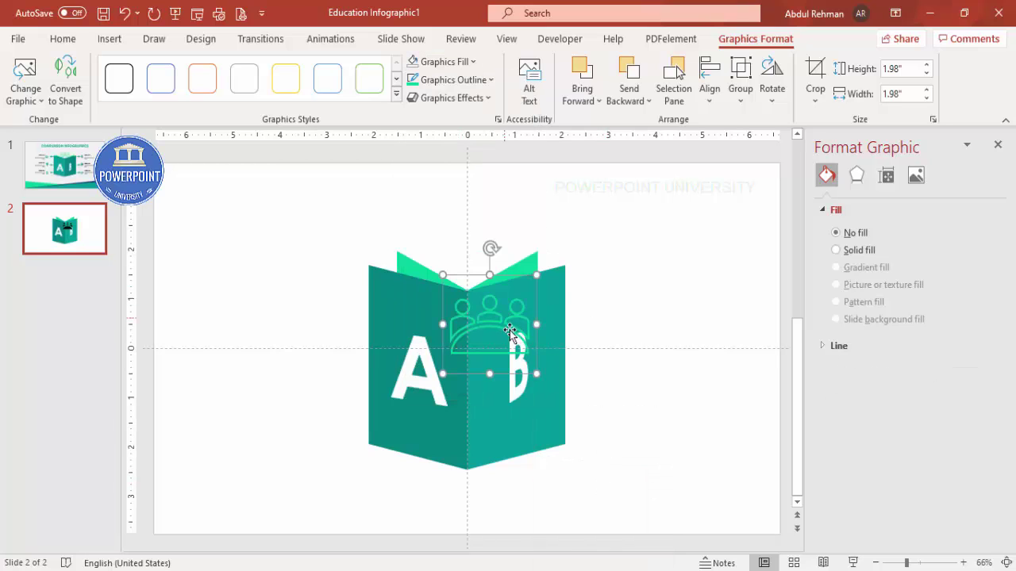
Step: Move the people icon above the book and send it behind the pages
drag(478, 289, 483, 265)
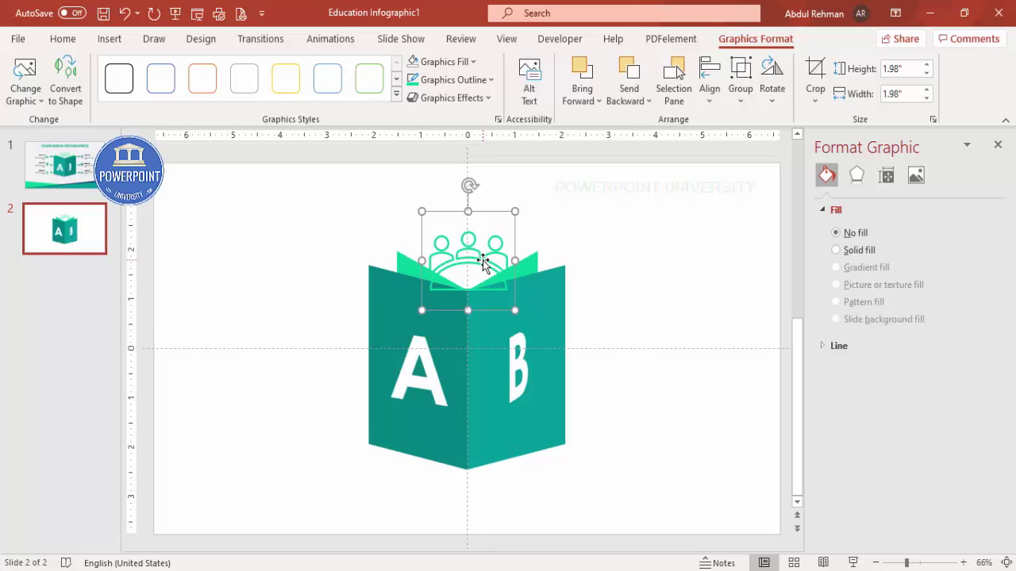
click(635, 99)
click(641, 142)
click(639, 214)
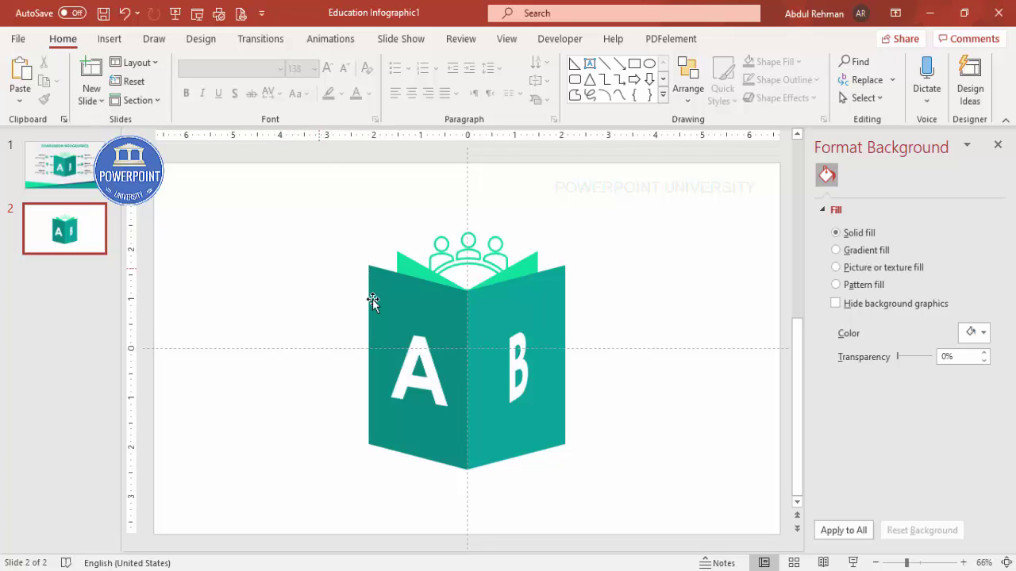
Step: Insert the trophy, medal, podium, dancing people, balloons and party hat icons from Celebration
click(110, 40)
click(269, 87)
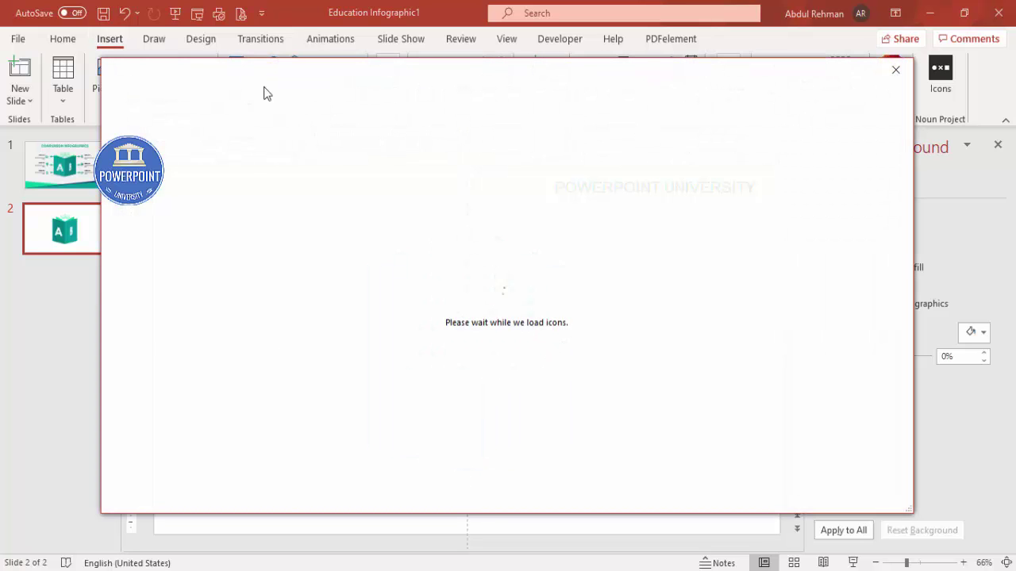
scroll(714, 318, down, 10)
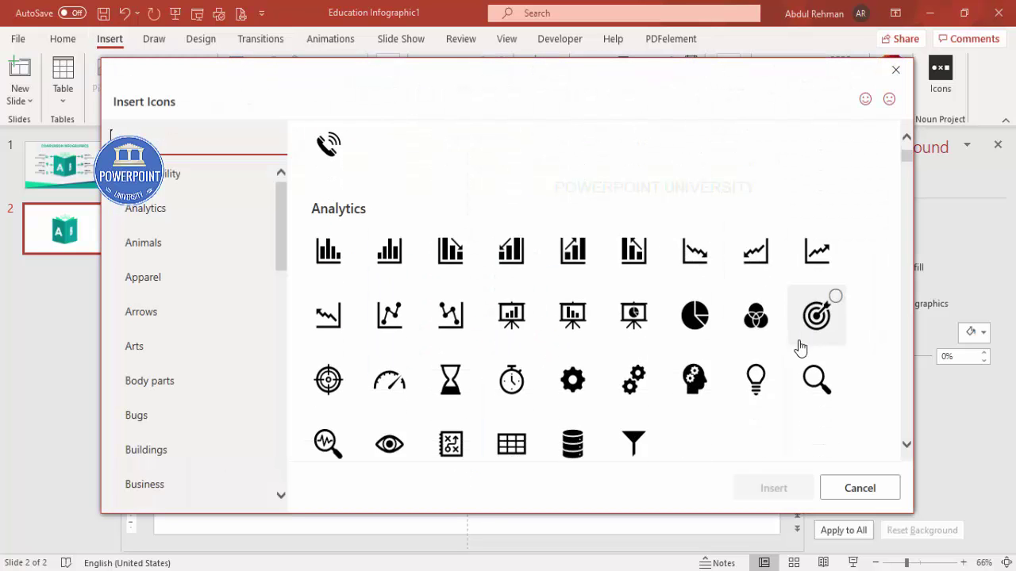
scroll(734, 320, down, 15)
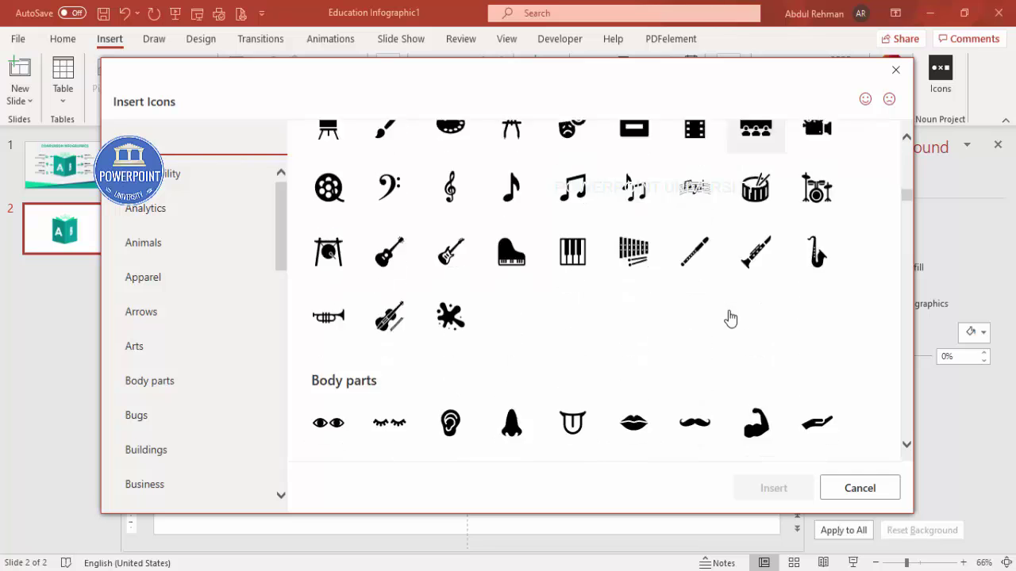
scroll(729, 318, down, 15)
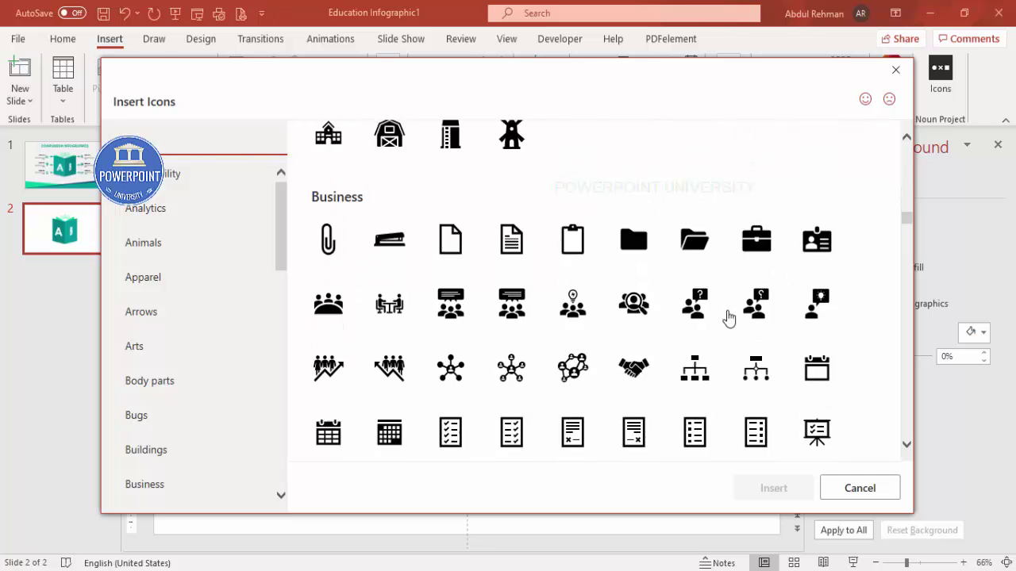
scroll(729, 319, down, 5)
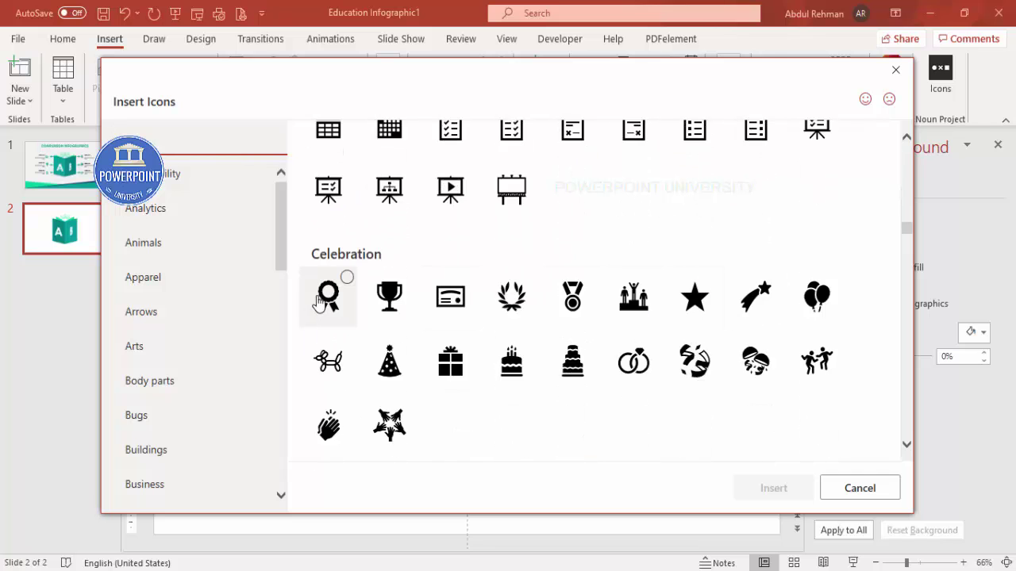
click(402, 303)
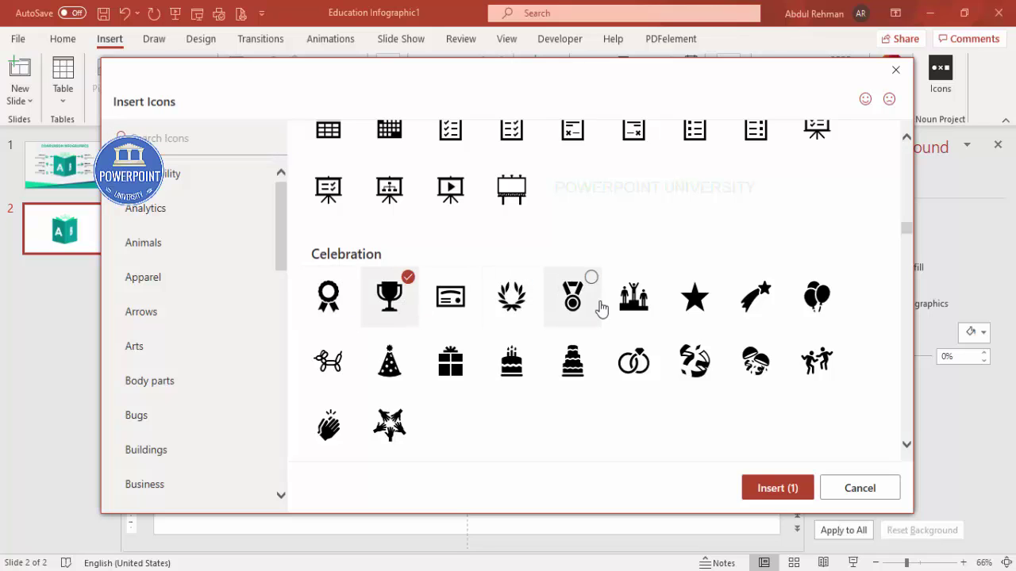
click(576, 307)
click(640, 308)
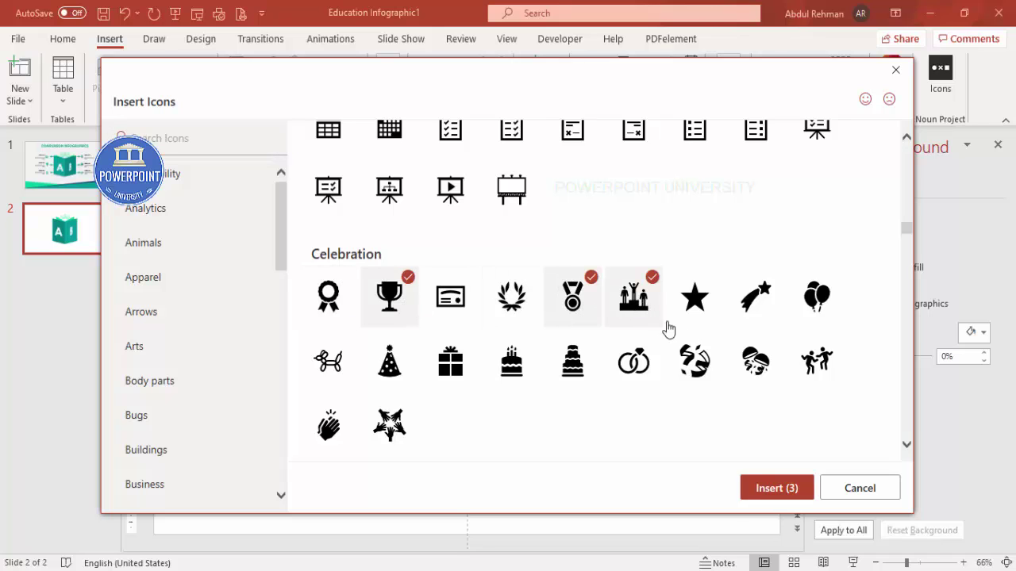
click(809, 371)
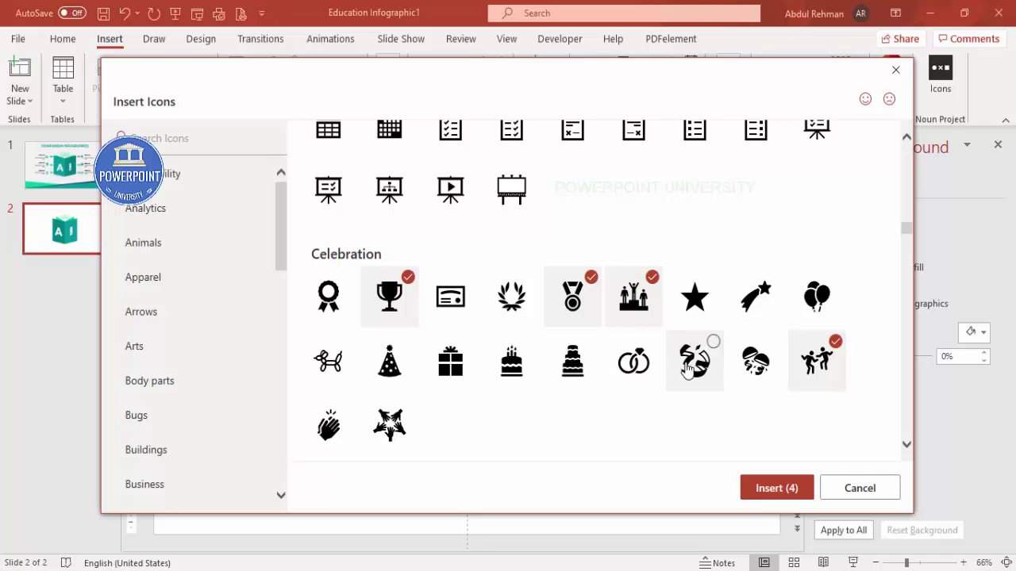
click(816, 300)
click(400, 369)
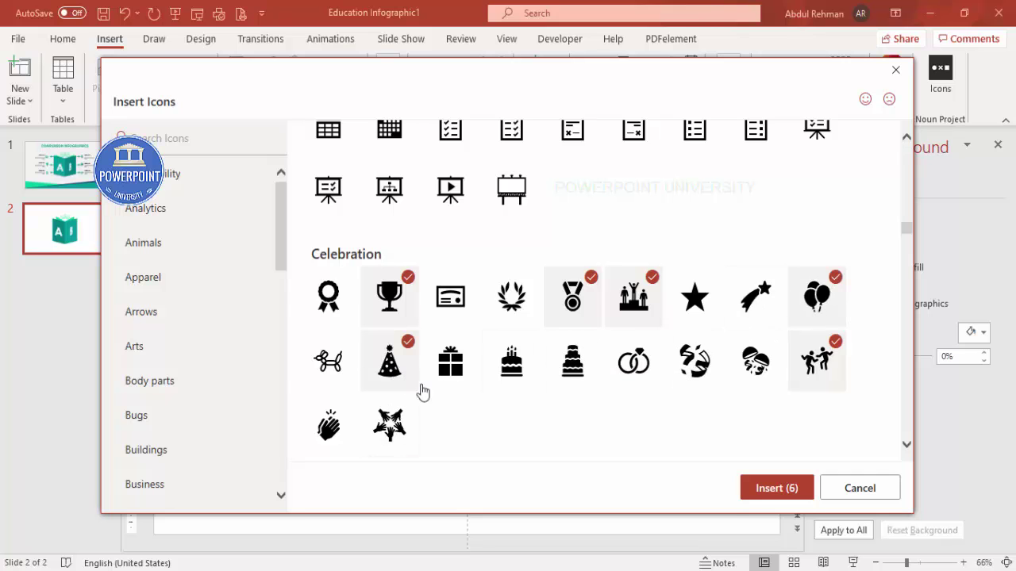
click(762, 492)
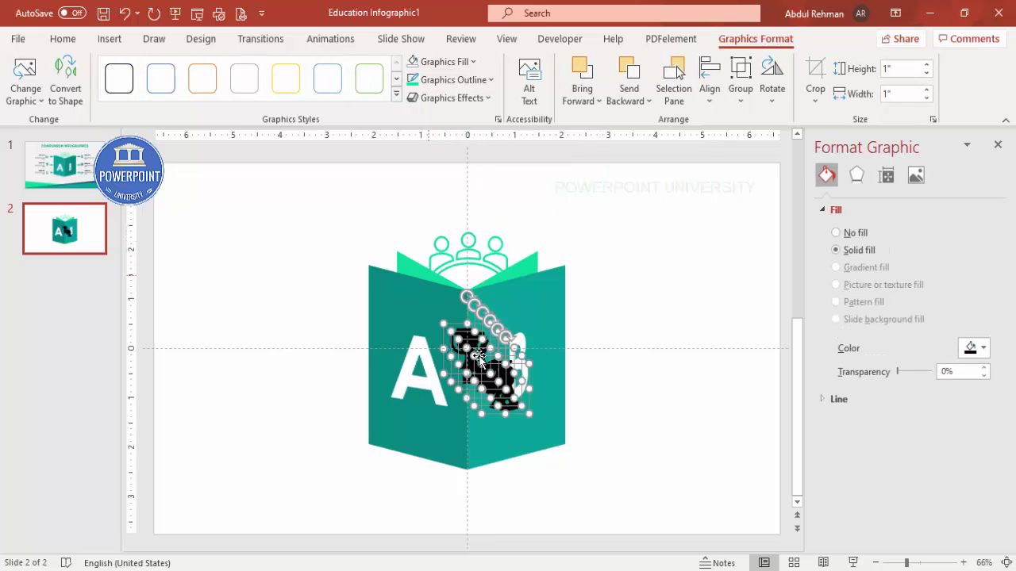
Step: Move the new icons beside the book's right page and shrink them to 0.6-inch height
drag(526, 339, 662, 300)
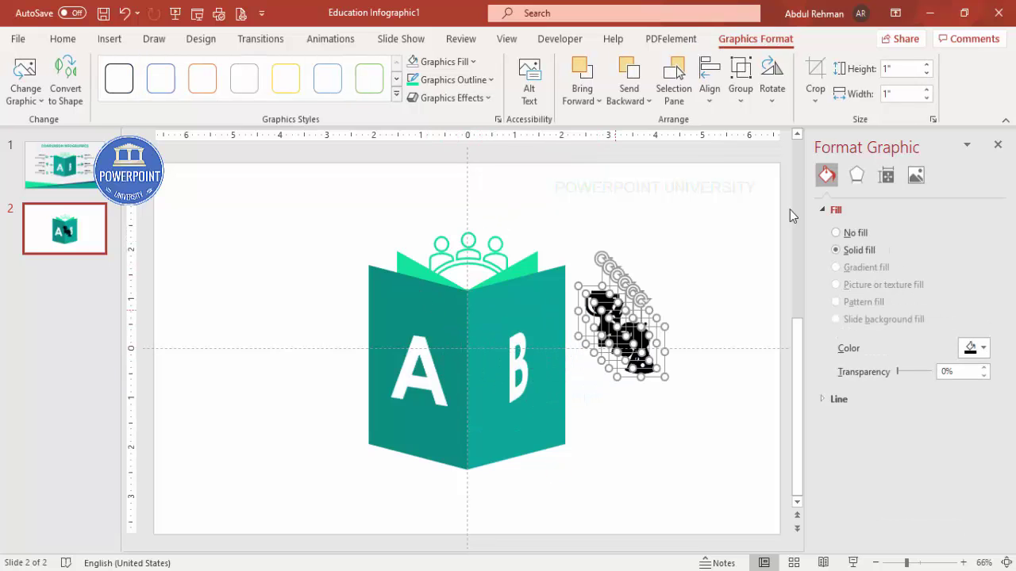
click(907, 67)
text(1.)
key(Return)
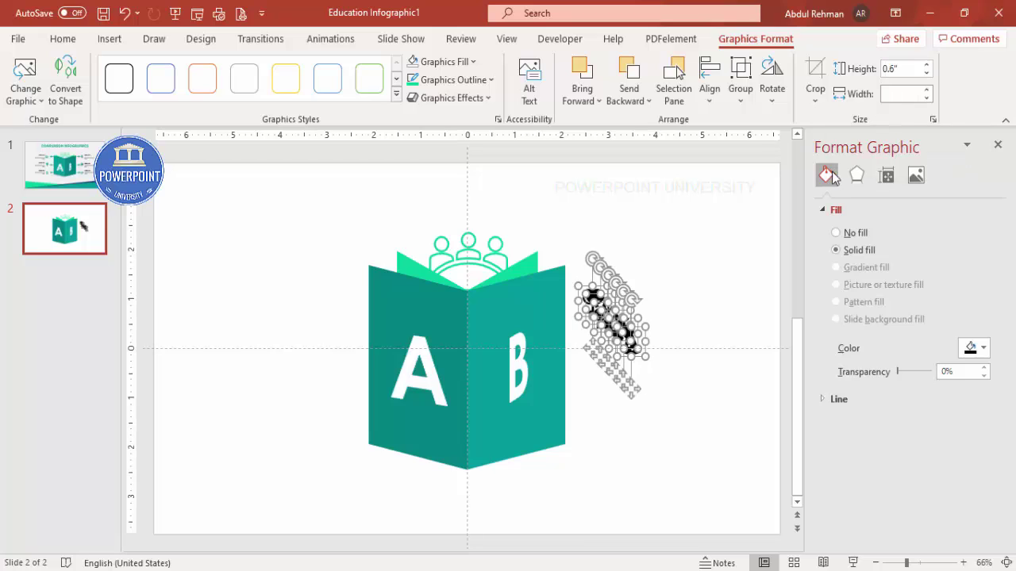
click(716, 200)
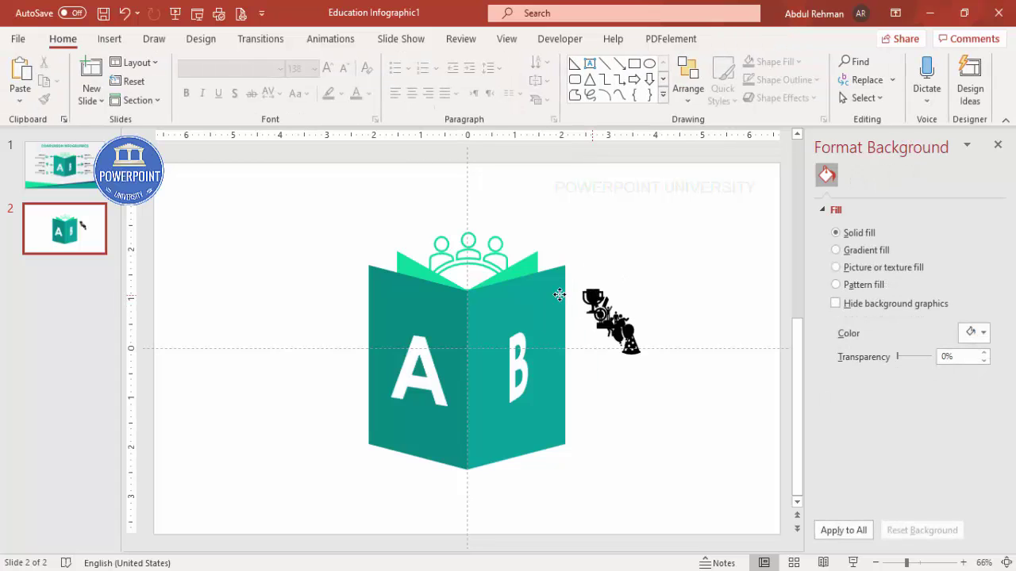
click(601, 321)
Step: Stack the medal, trophy and podium icons in a column left of the book
drag(368, 316, 307, 263)
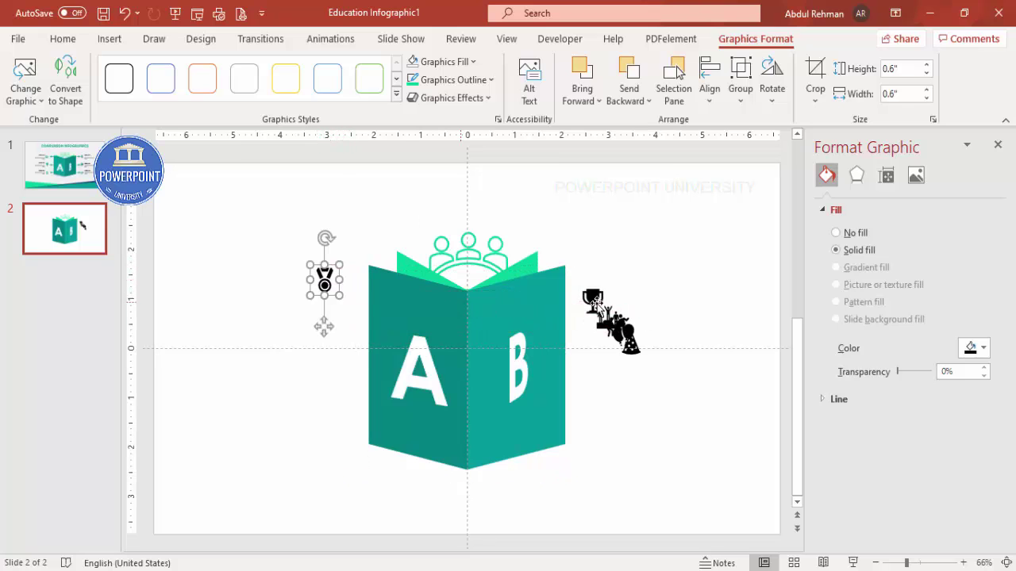
drag(592, 298, 325, 344)
drag(604, 321, 324, 410)
Step: Align party hat, balloons and dancers in a right column, nudging all three slightly left
drag(629, 327, 612, 346)
drag(643, 410, 605, 431)
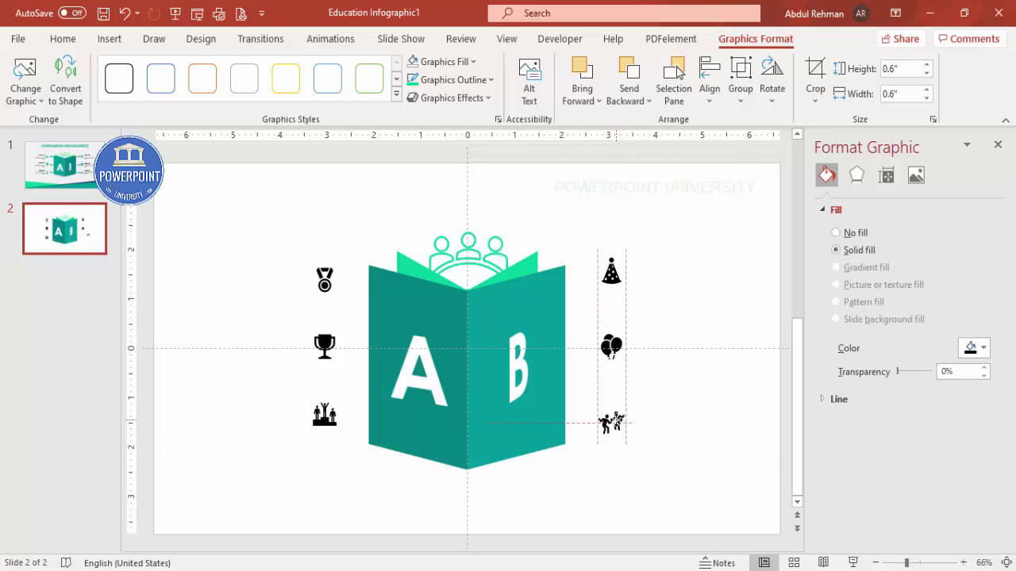
click(663, 411)
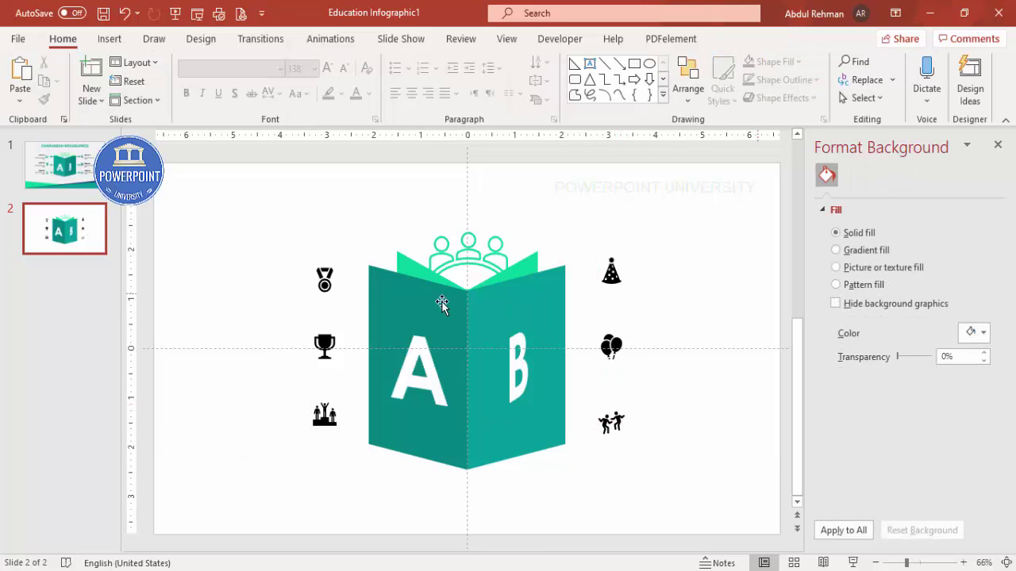
drag(680, 461, 546, 246)
key(Left)
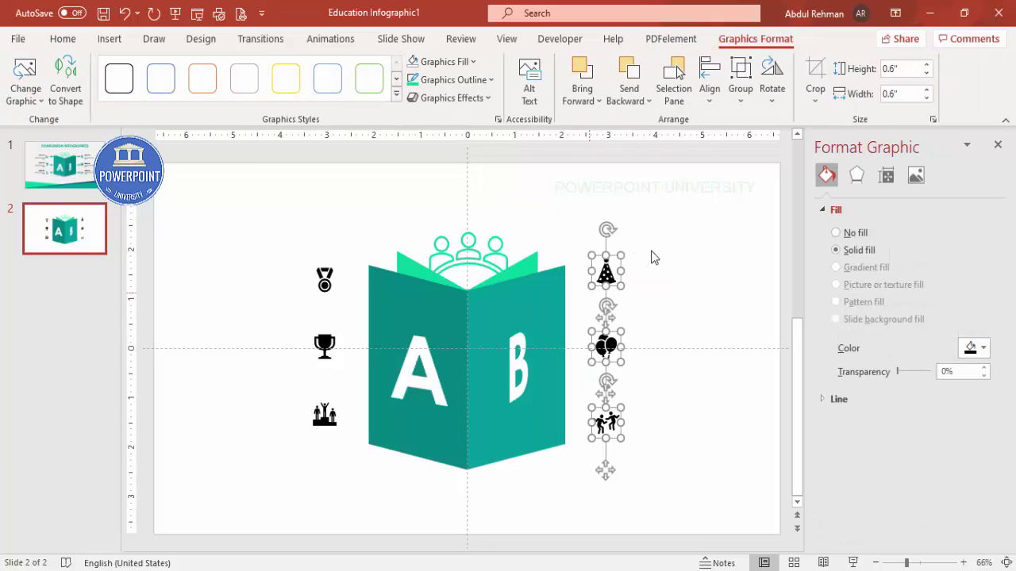
click(301, 189)
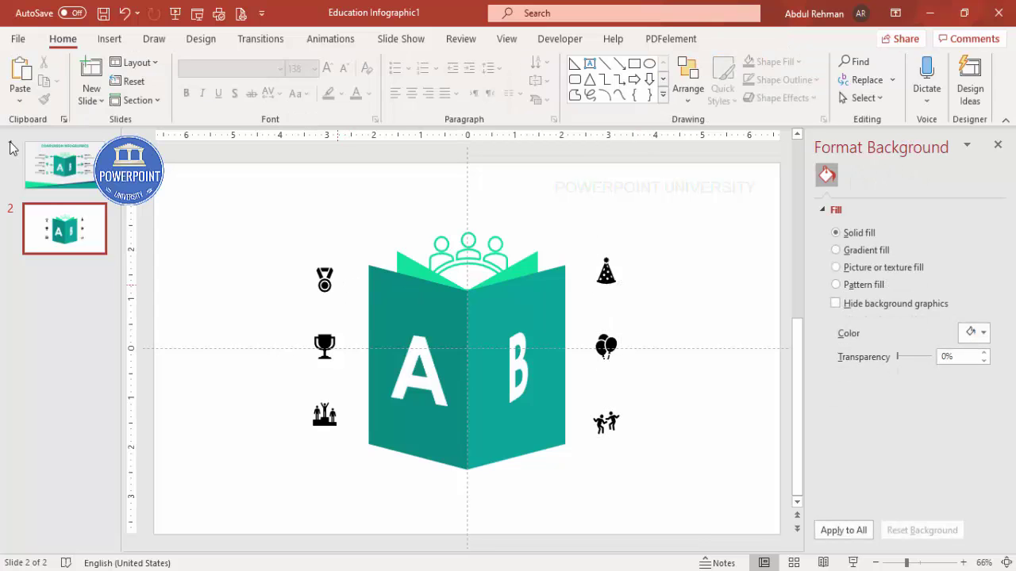
Step: Add a right-aligned Dark Teal 'YOUR TITLE' text box left of the medal icon
click(109, 38)
click(591, 80)
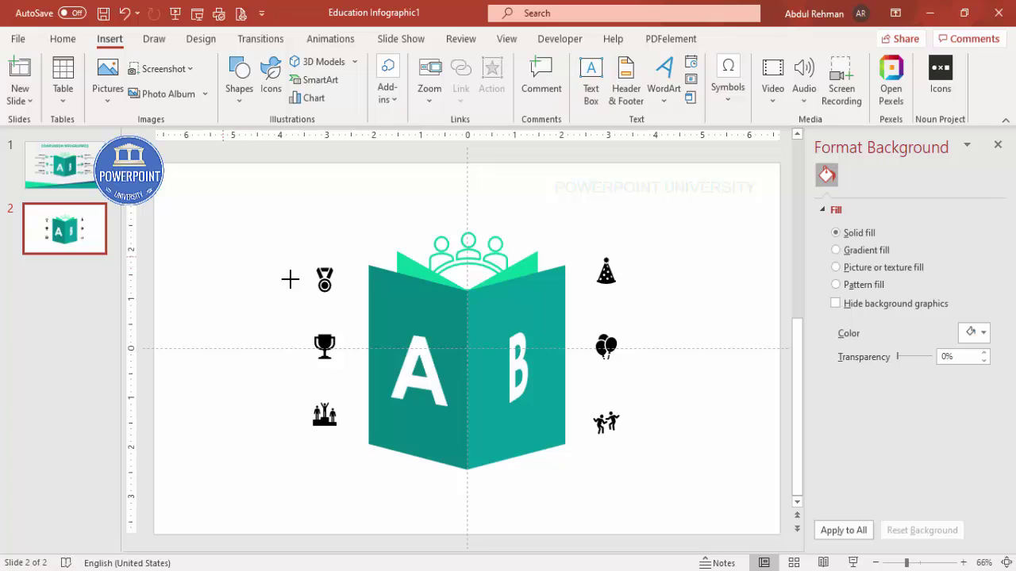
drag(218, 256, 290, 277)
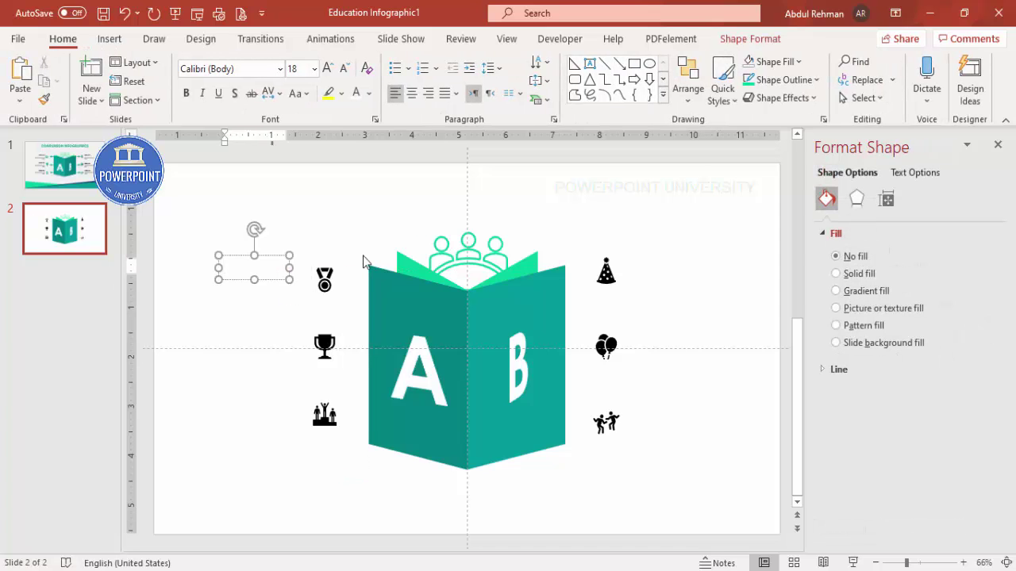
text(YOUR TITLE)
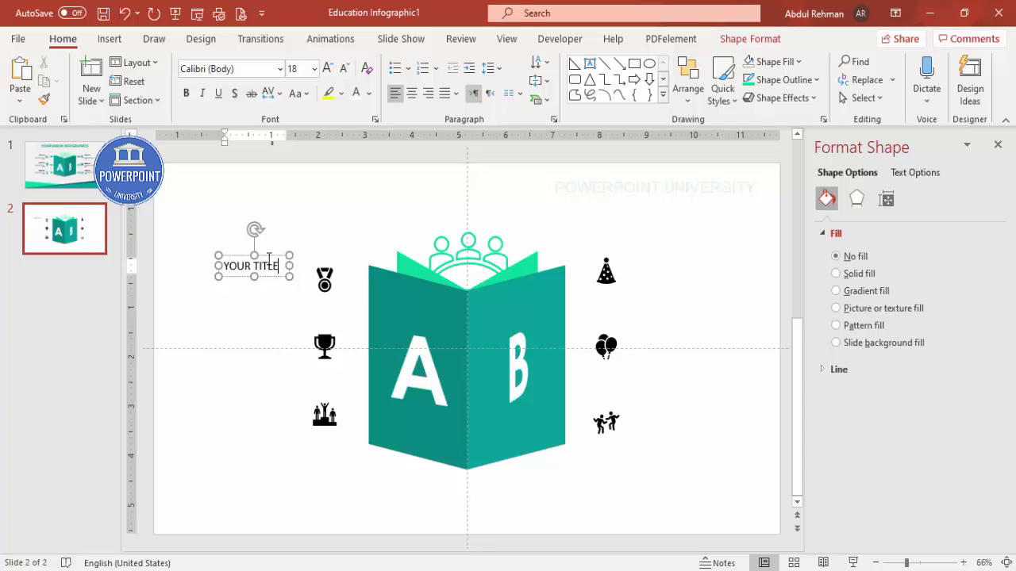
key(Escape)
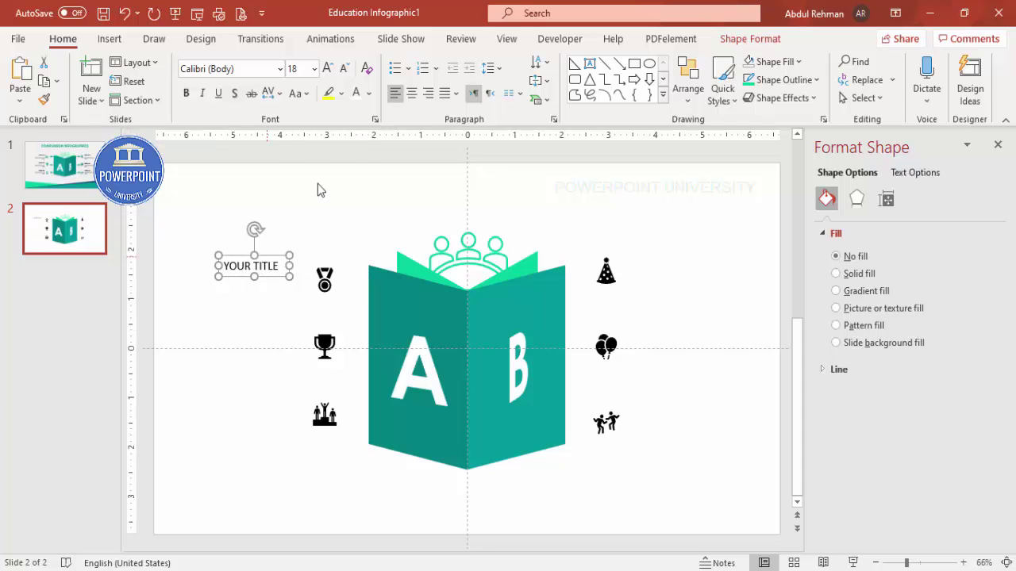
click(427, 93)
click(369, 92)
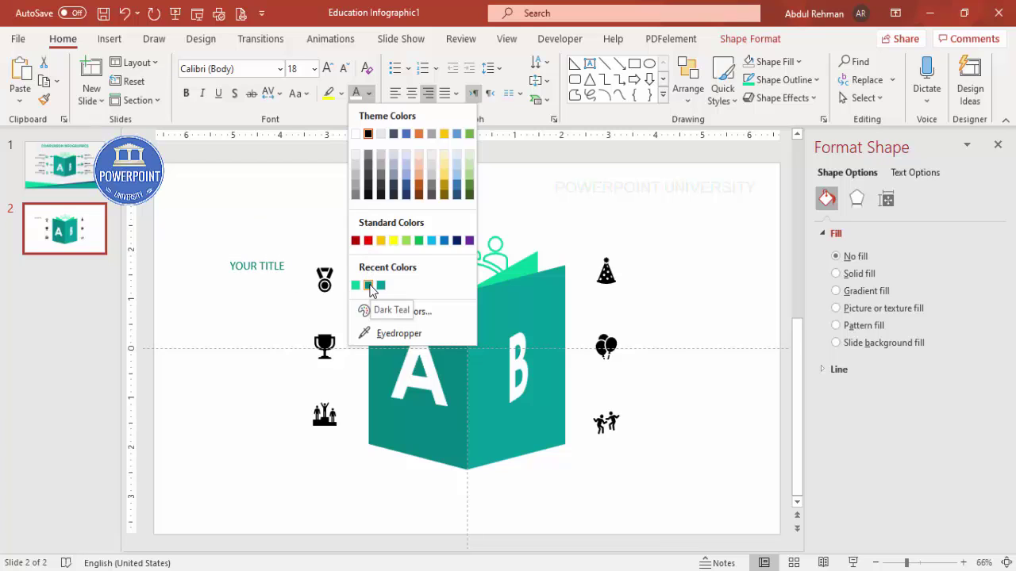
click(369, 286)
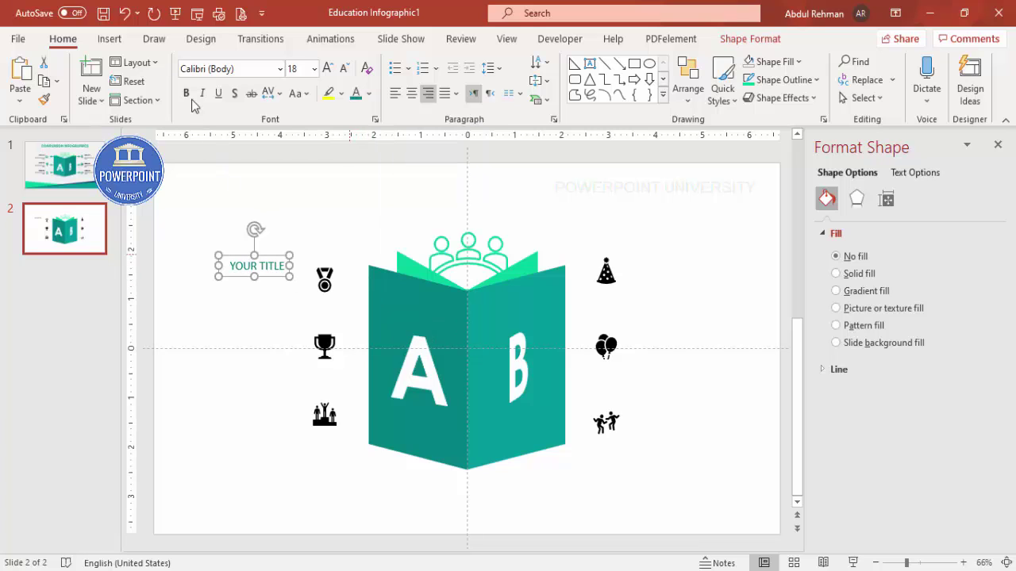
click(300, 215)
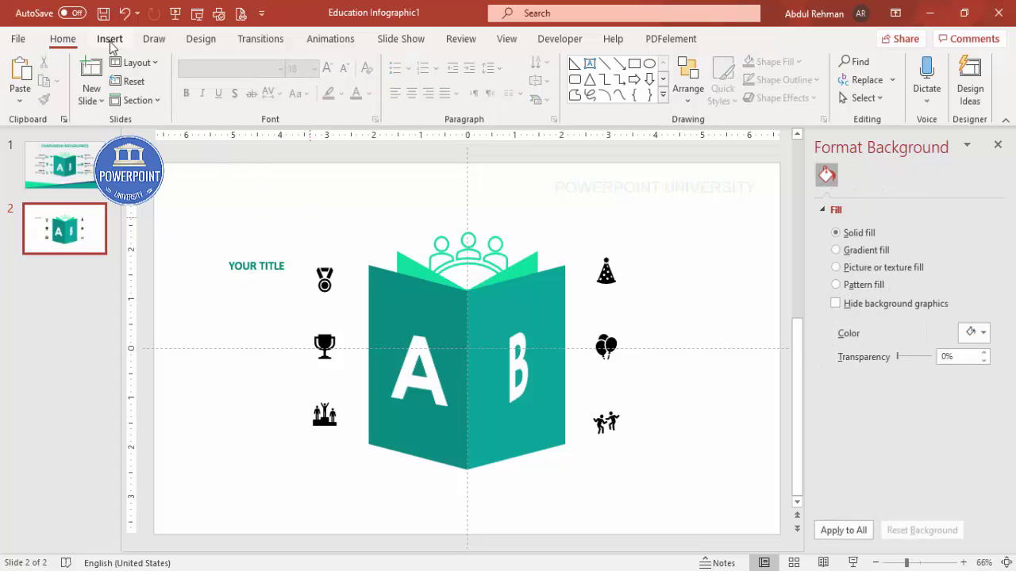
Step: Place grey, right-aligned 16-pt 'Add detail text here' directly beneath YOUR TITLE
click(109, 38)
click(590, 79)
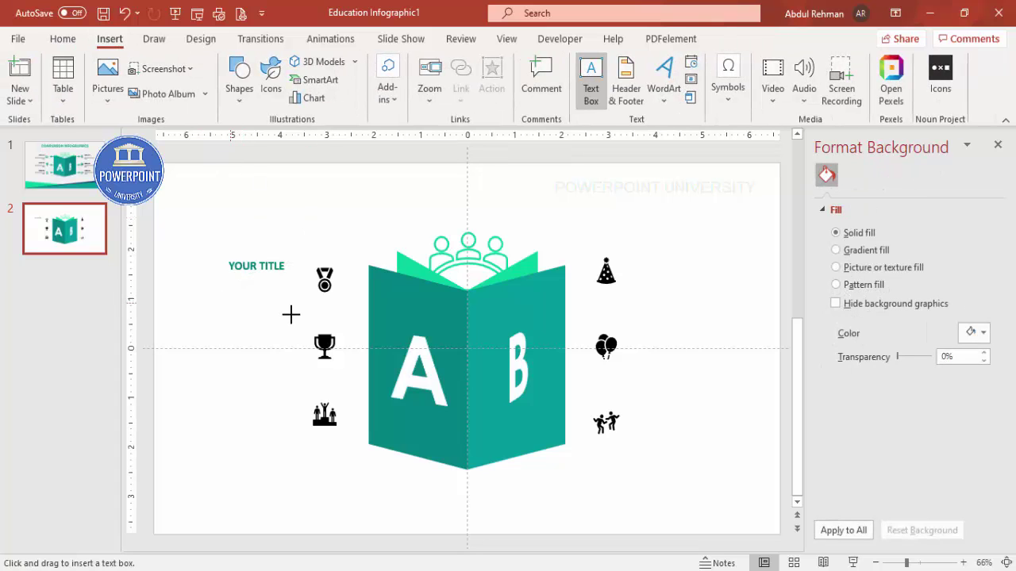
drag(302, 317, 220, 285)
text(Add detail)
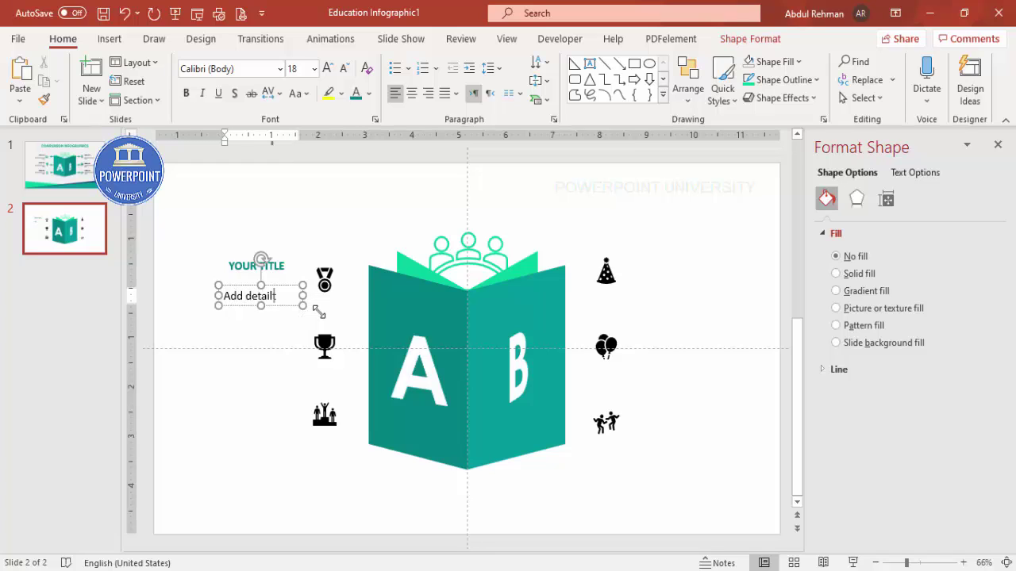
text( text here)
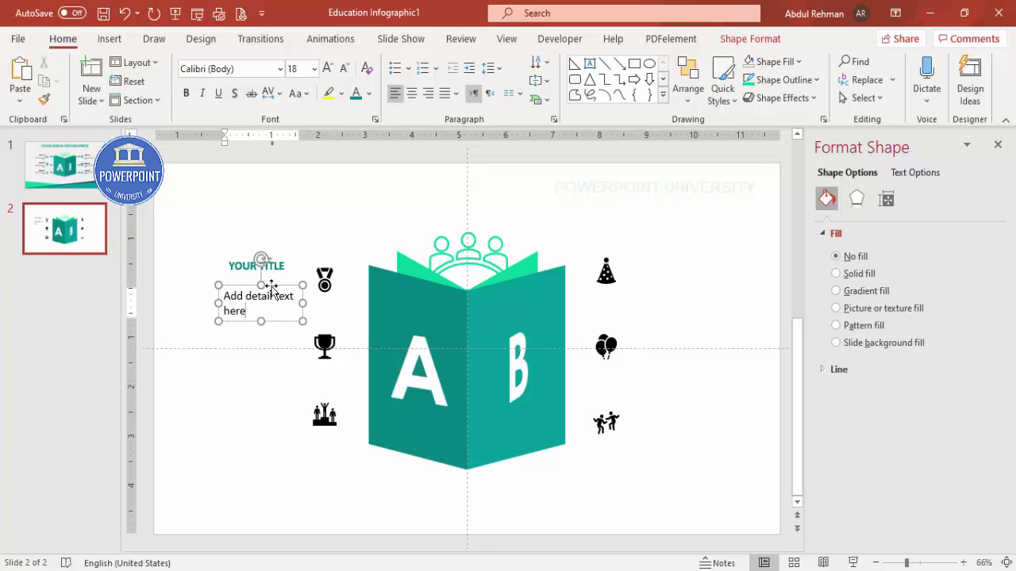
click(271, 285)
click(428, 93)
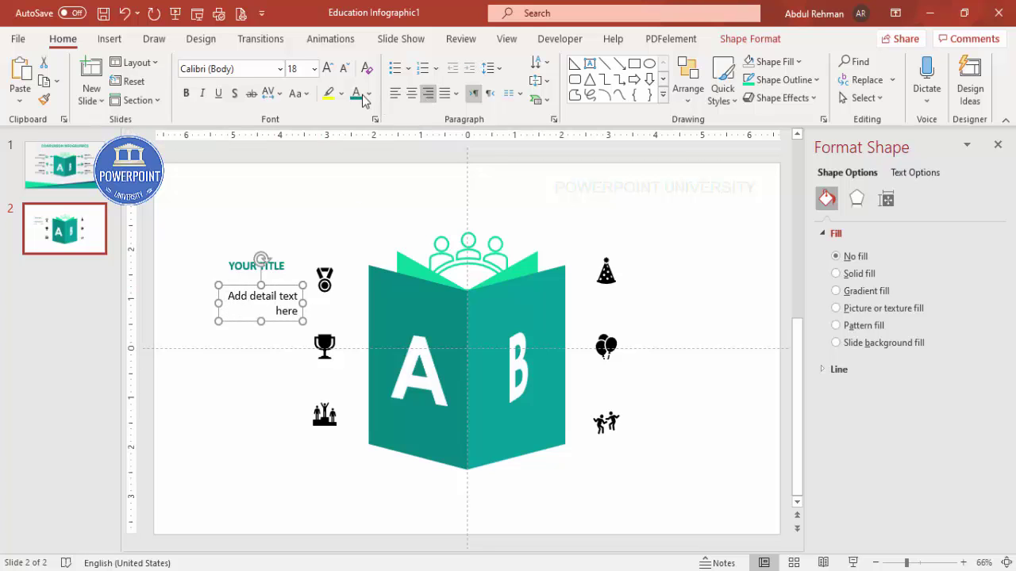
click(367, 94)
click(357, 198)
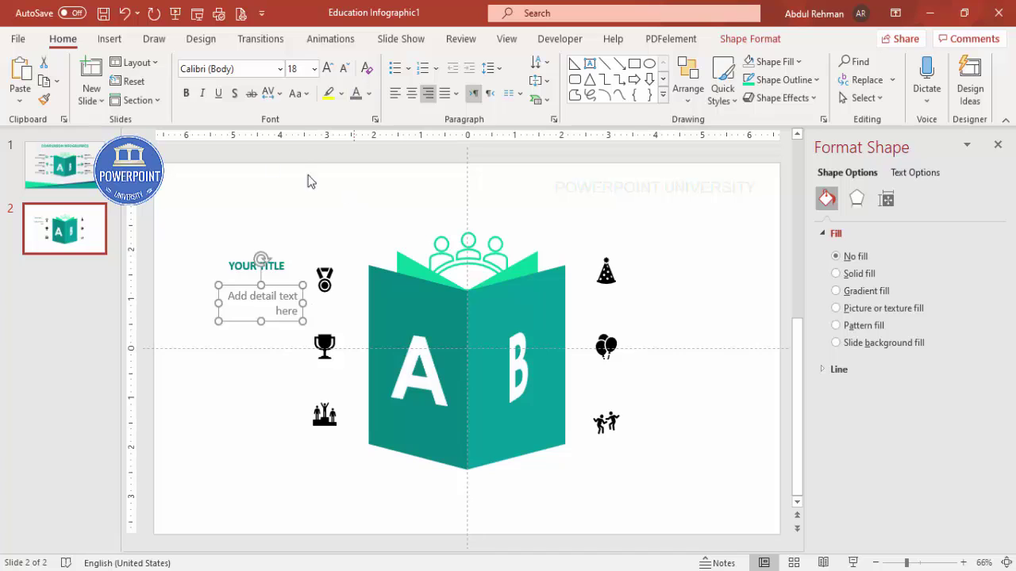
click(344, 68)
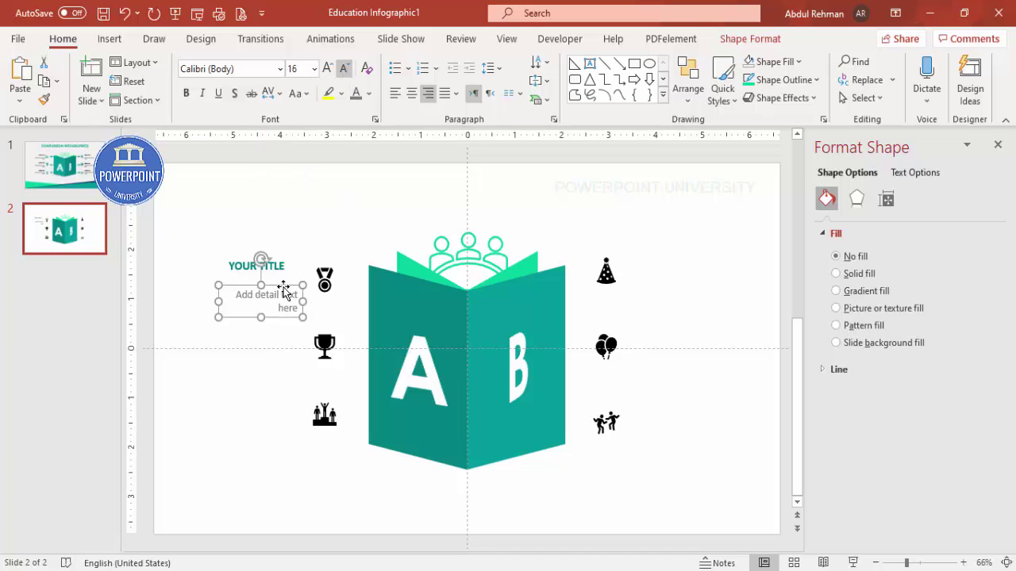
drag(267, 287, 270, 271)
shift+click(272, 262)
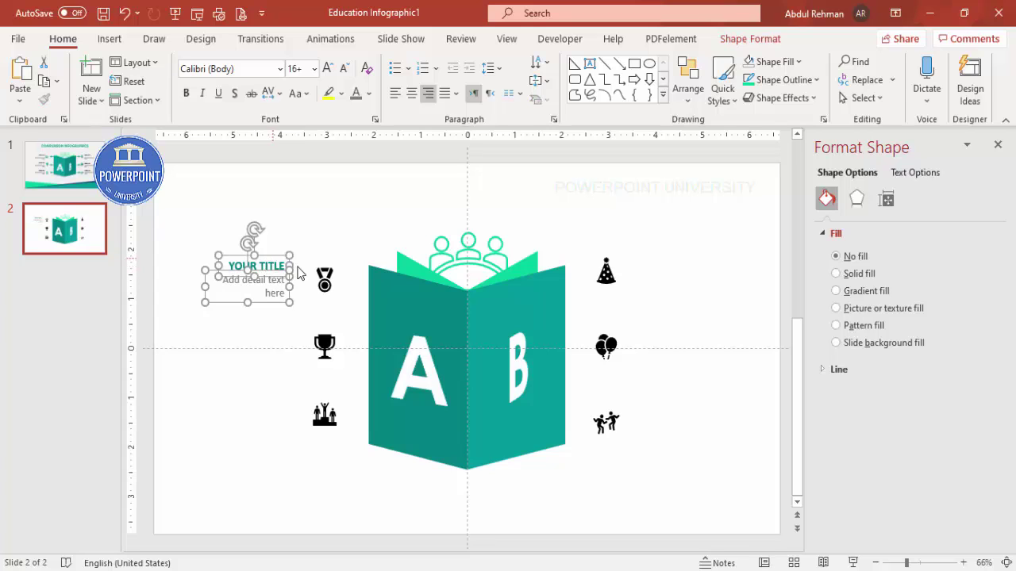
Step: Duplicate the title-and-detail pair down the left column beside the trophy and podium icons
key(ctrl+d)
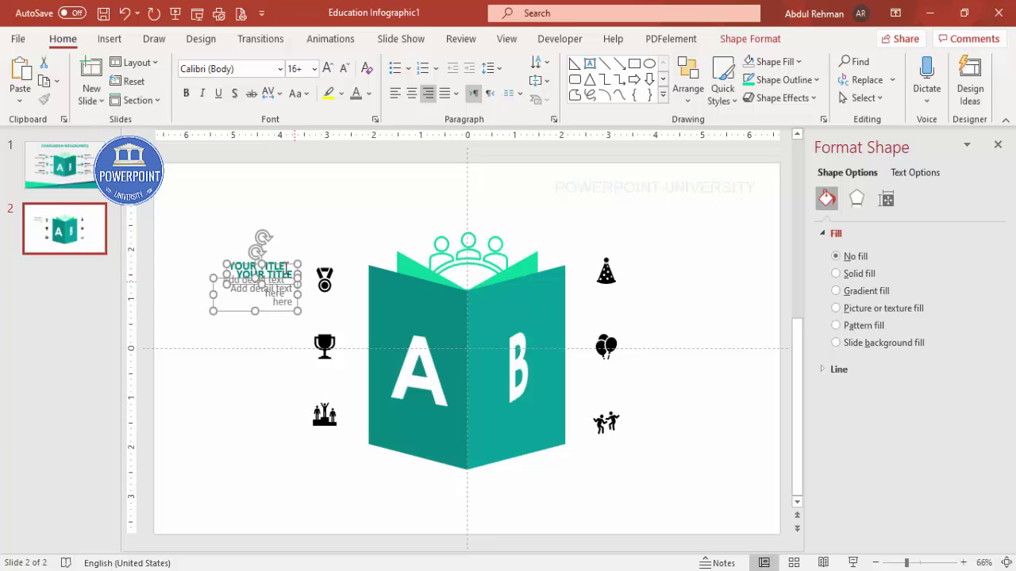
drag(275, 317, 267, 375)
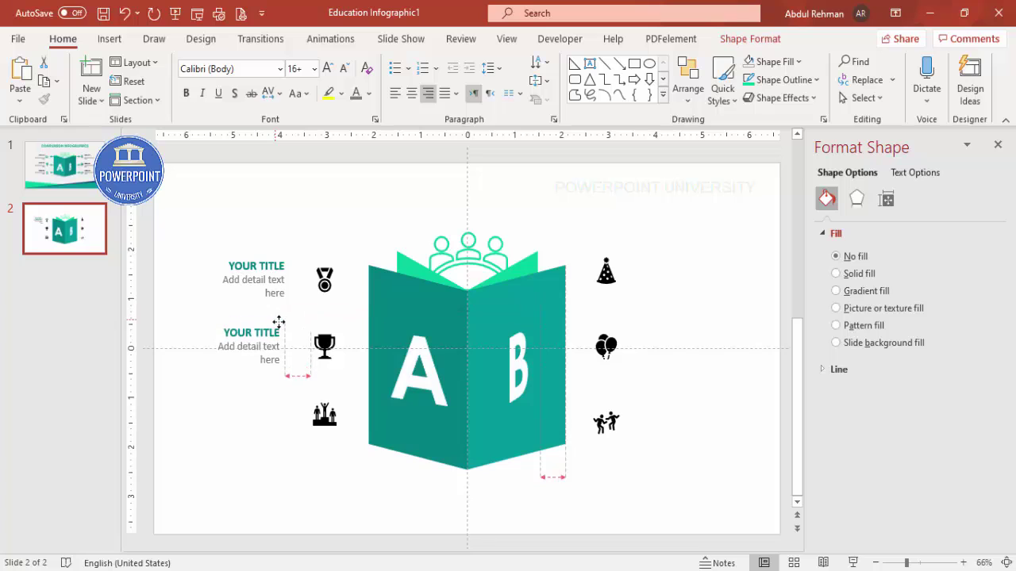
key(ctrl+d)
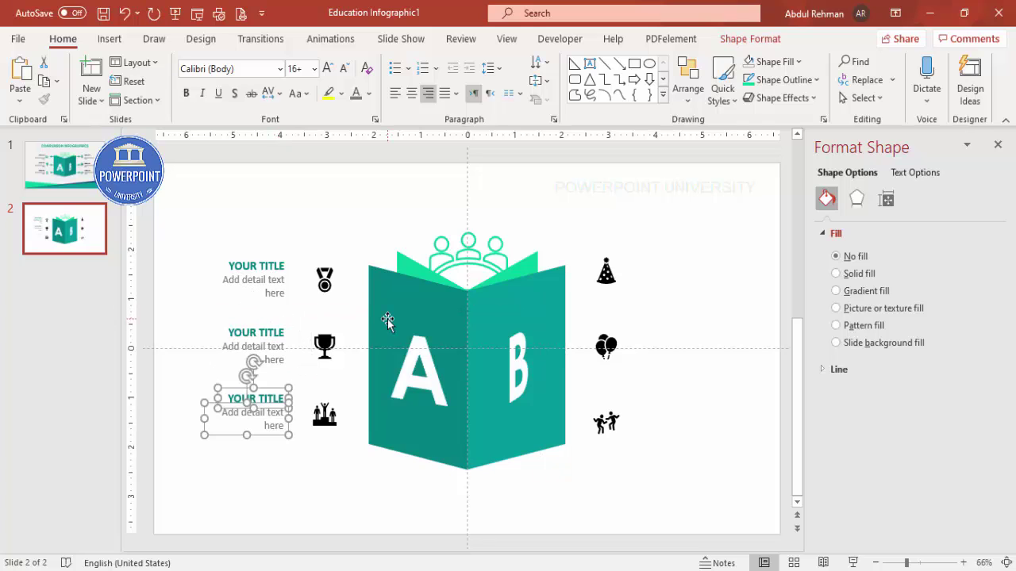
key(ctrl+d)
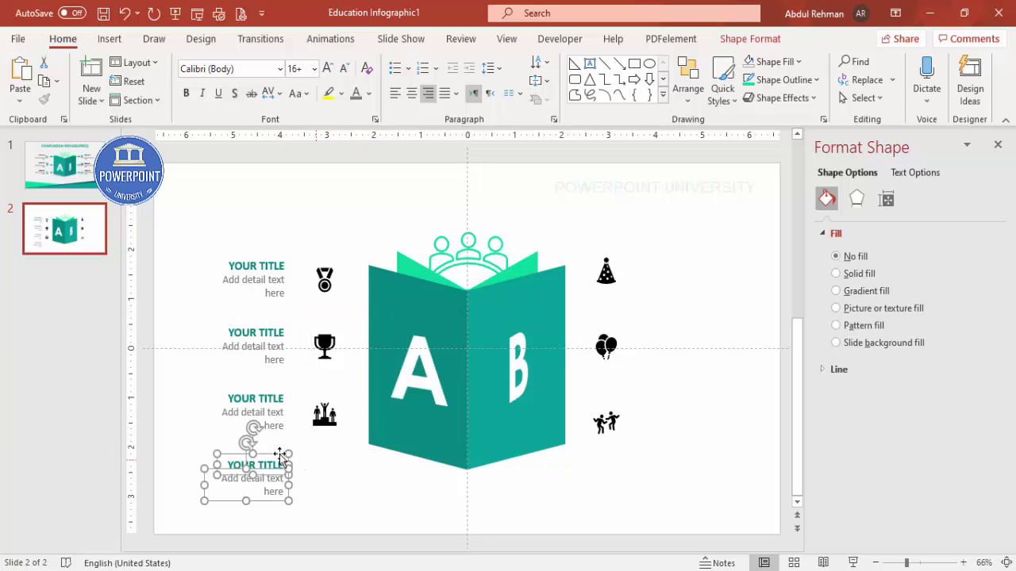
Step: Place left-aligned copies of the text block beside the right-hand icons, down to the dancers
drag(649, 289, 714, 235)
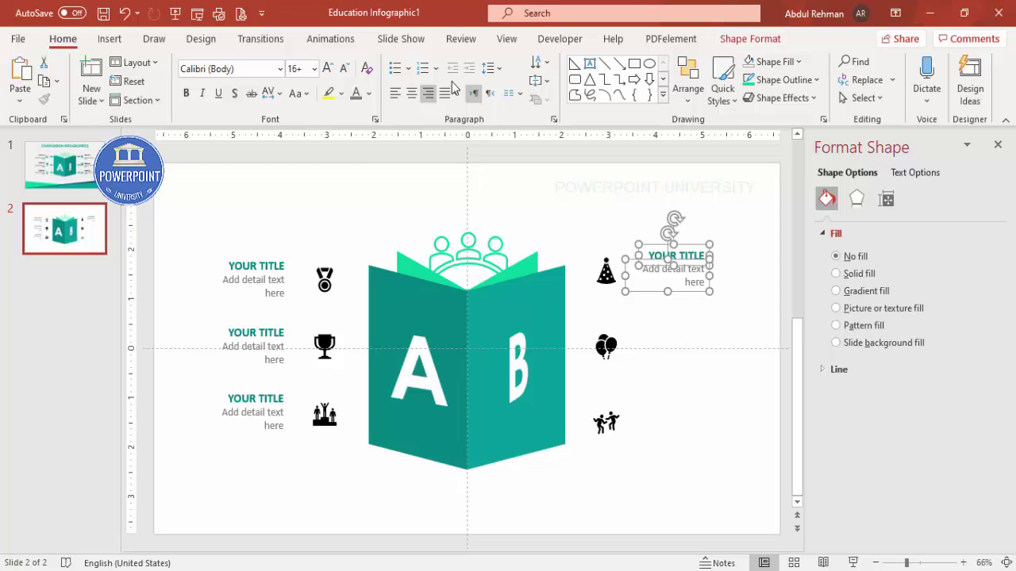
click(400, 95)
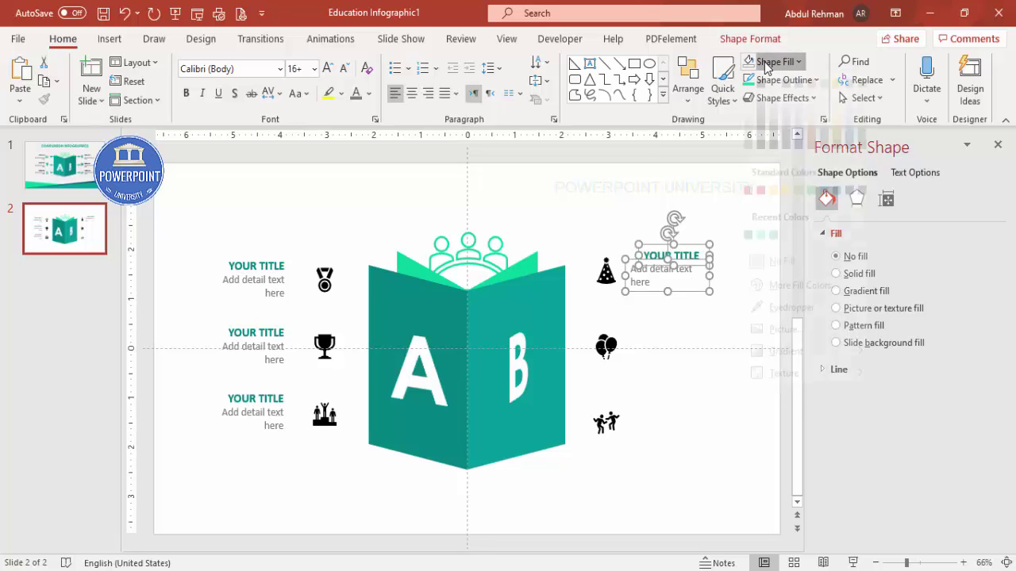
click(738, 39)
click(841, 62)
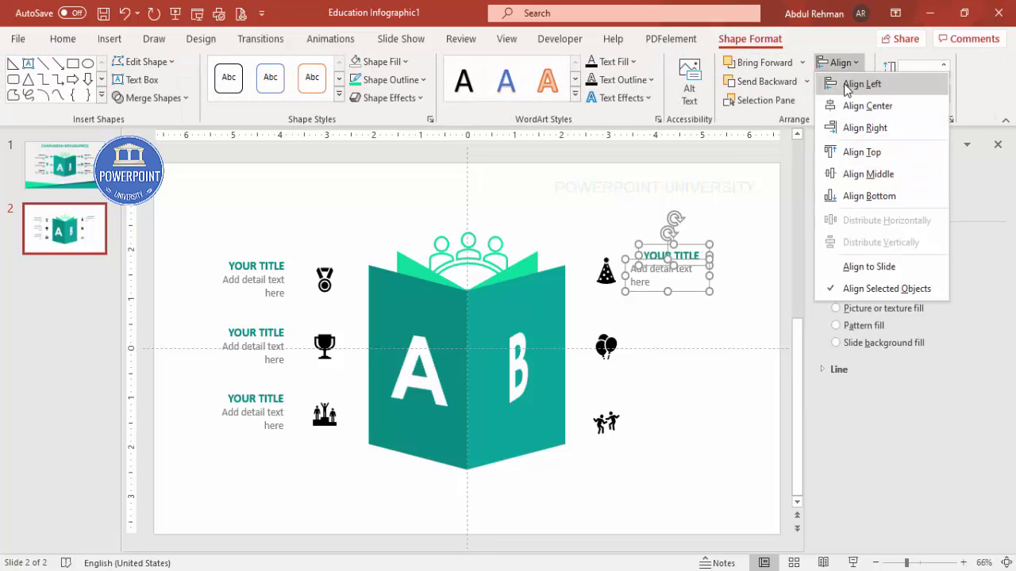
click(846, 87)
drag(682, 250, 365, 375)
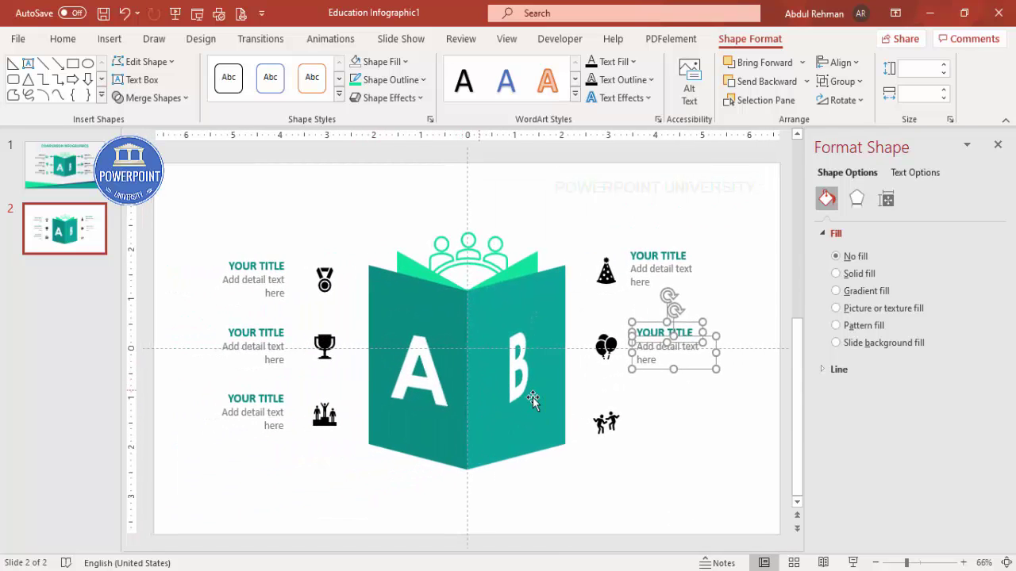
key(ctrl+d)
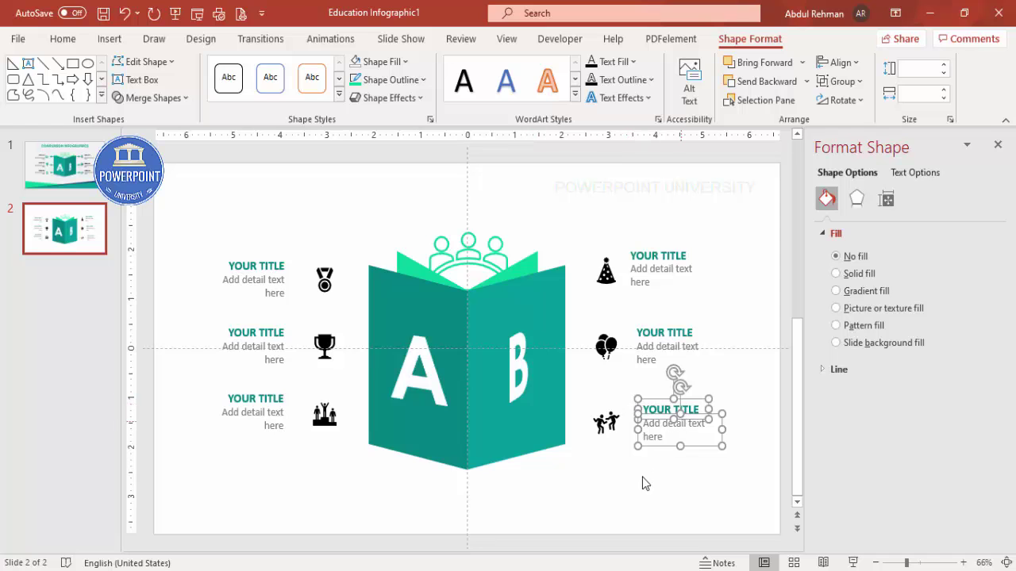
click(620, 462)
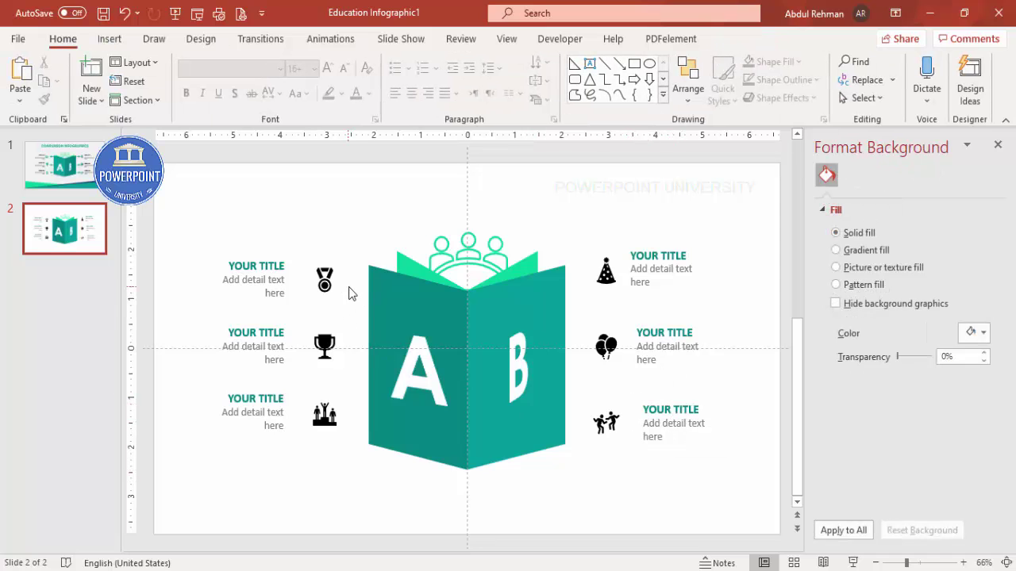